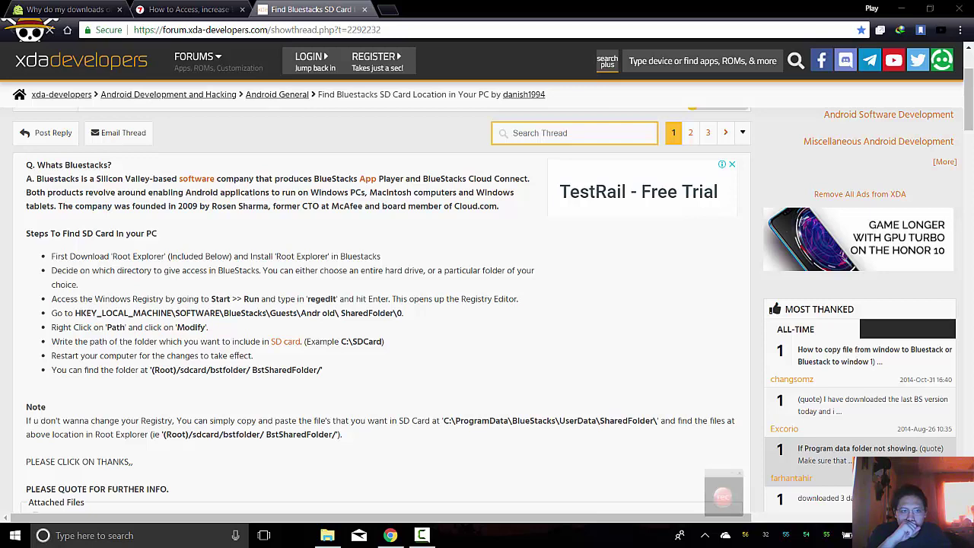
After reading the XDA guide, open a new File Explorer window at Quick access
{"action": "scroll", "coordinate": [502, 271], "scroll_direction": "up", "scroll_amount": 2}
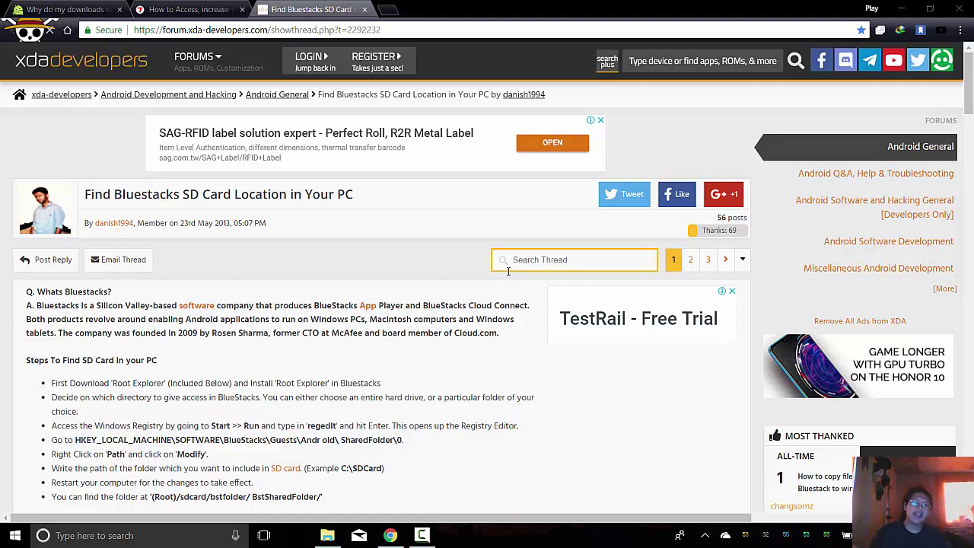
{"action": "scroll", "coordinate": [320, 411], "scroll_direction": "down", "scroll_amount": 1}
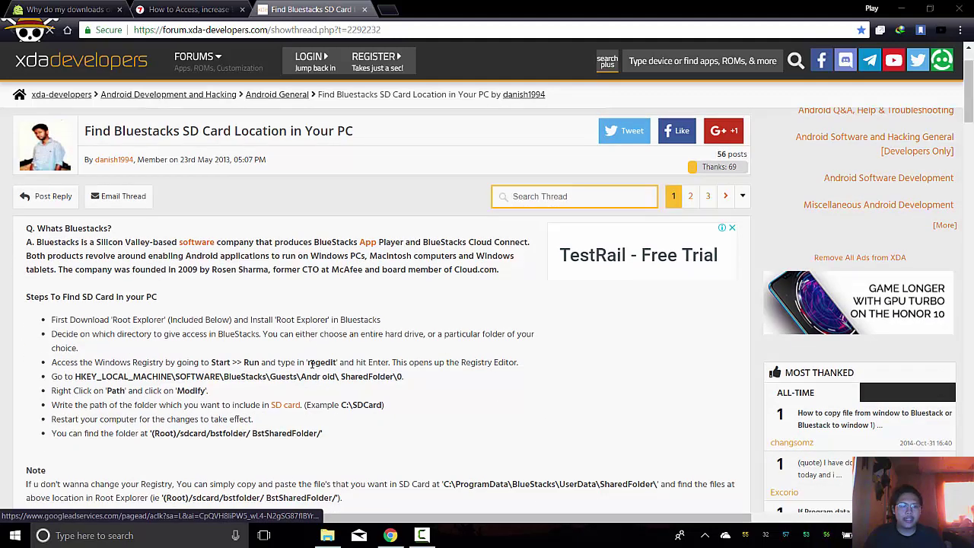
{"action": "key", "text": "super+r"}
{"action": "key", "text": "Escape"}
{"action": "key", "text": "super+e"}
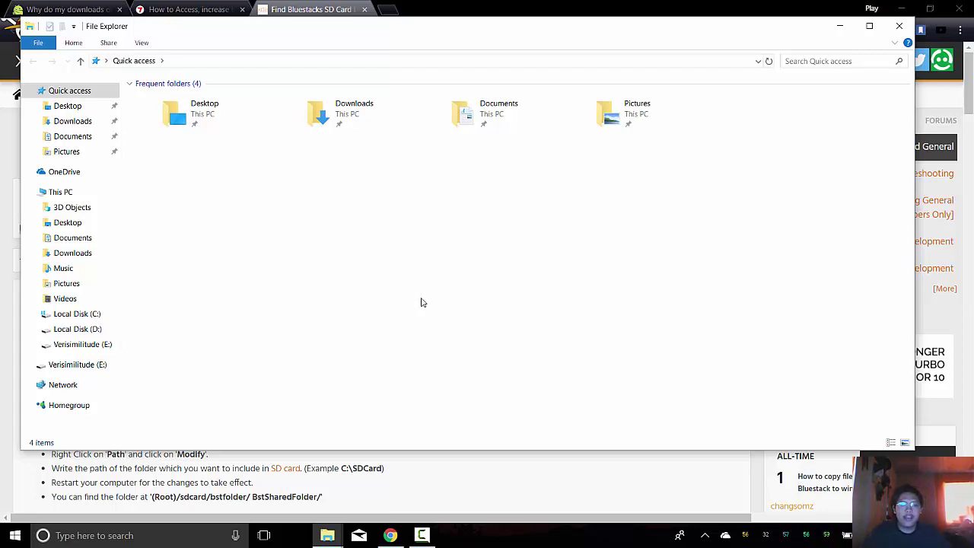
Browse Local Disk (C:) and open Folder Options from the File menu
{"action": "left_click", "coordinate": [83, 313]}
{"action": "left_click", "coordinate": [222, 129]}
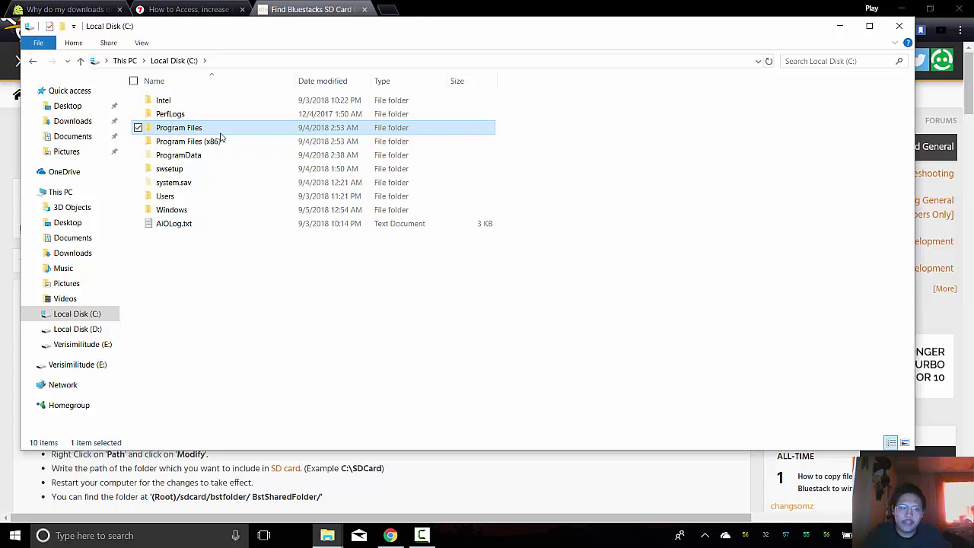
{"action": "key", "text": "Down"}
{"action": "key", "text": "Down"}
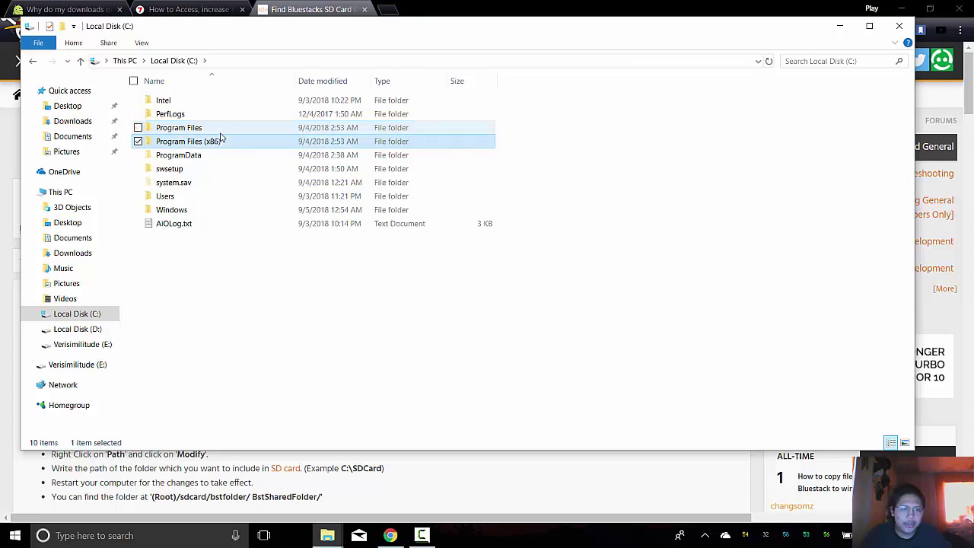
{"action": "key", "text": "Up"}
{"action": "key", "text": "Up"}
{"action": "key", "text": "Up"}
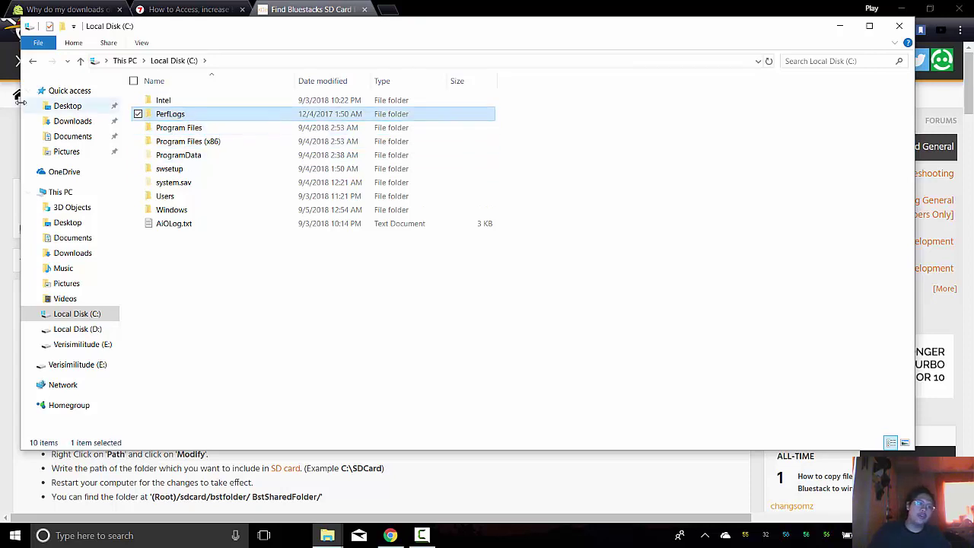
{"action": "left_click", "coordinate": [38, 43]}
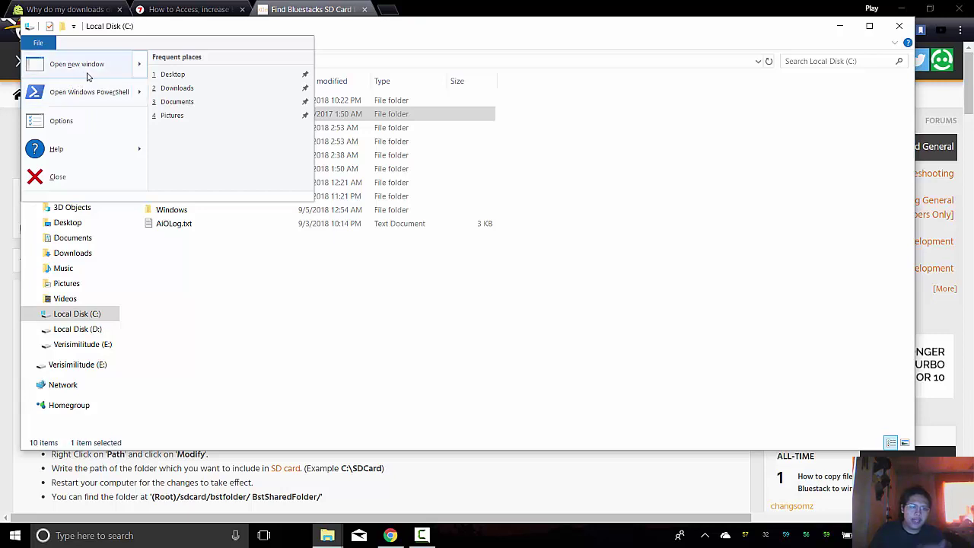
{"action": "left_click", "coordinate": [83, 122]}
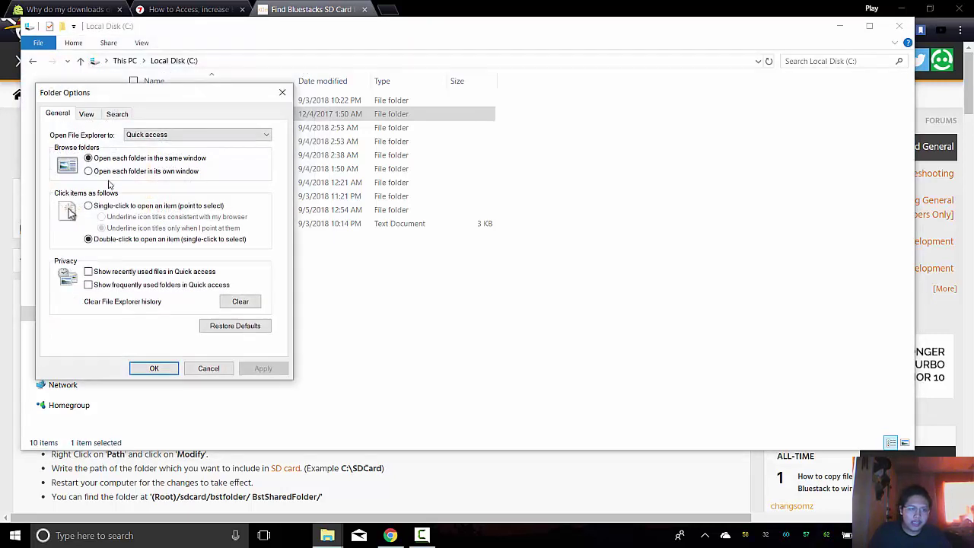
Enable 'Show hidden files, folders, and drives' in Folder Options' View settings, apply, and close
{"action": "left_click", "coordinate": [88, 116]}
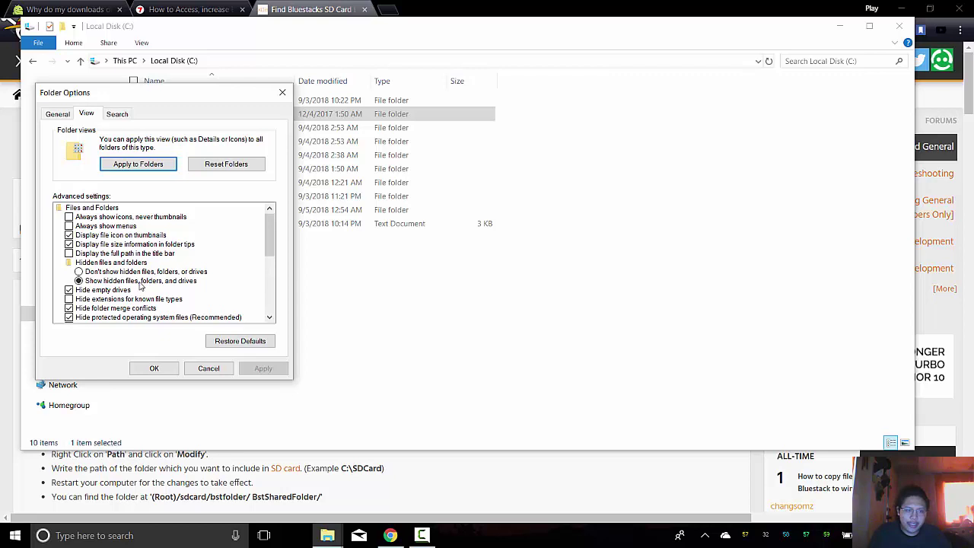
{"action": "left_click", "coordinate": [114, 271]}
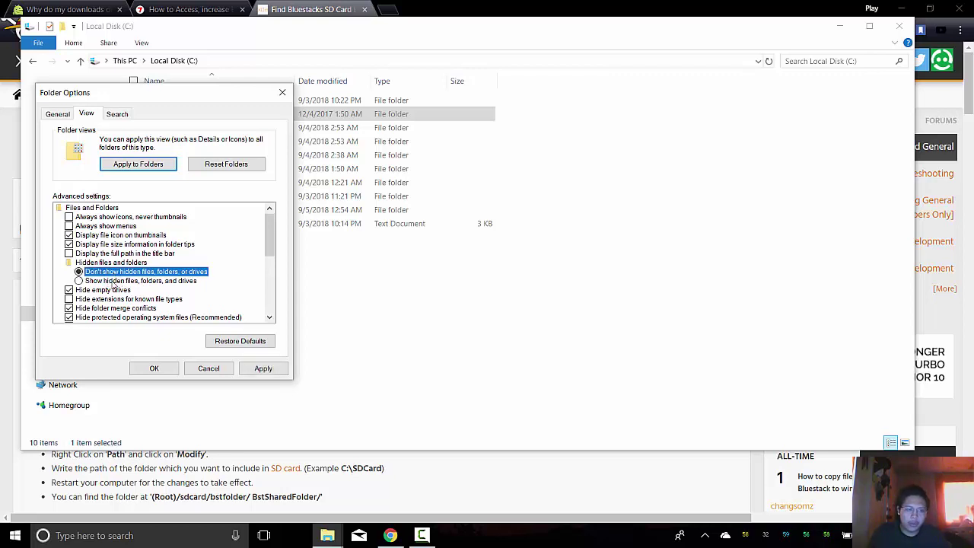
{"action": "left_click", "coordinate": [114, 281]}
{"action": "left_click", "coordinate": [264, 369]}
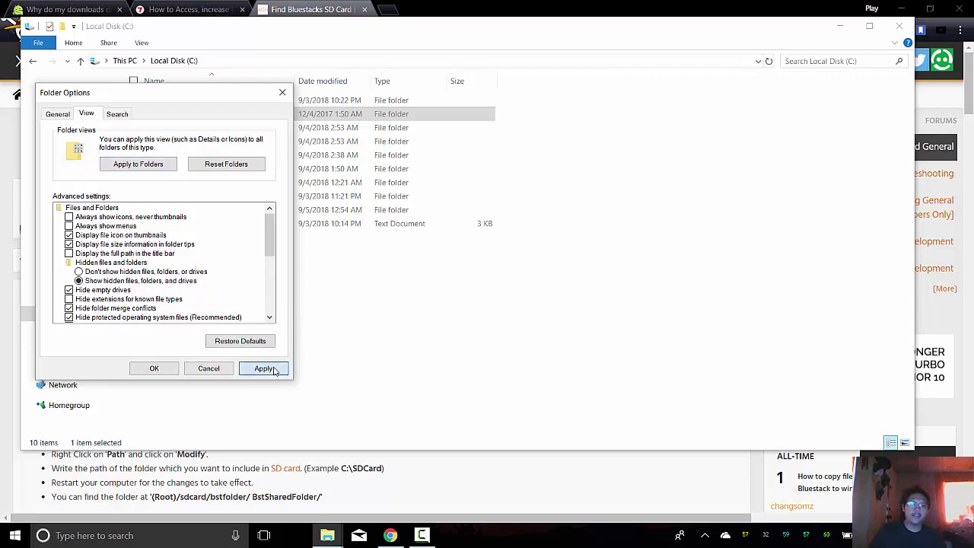
{"action": "left_click", "coordinate": [154, 369]}
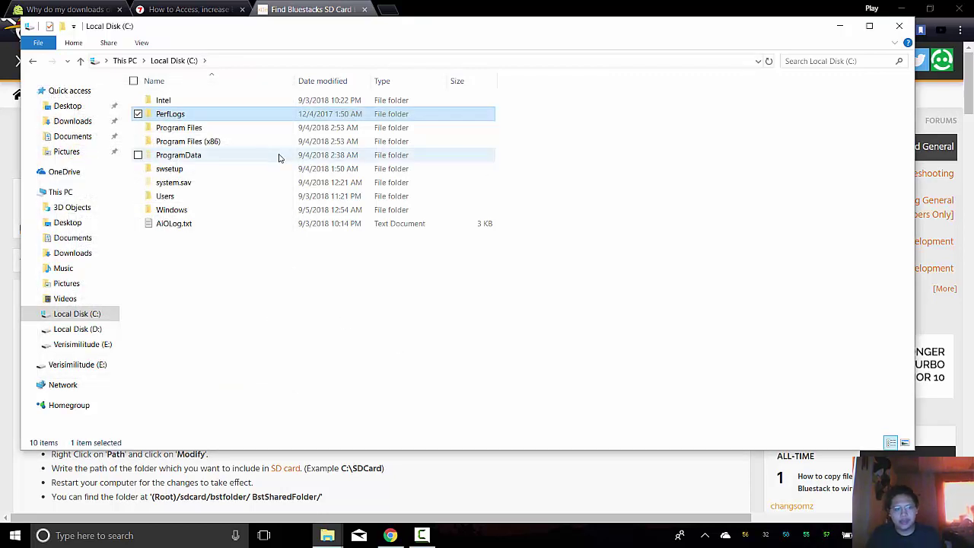
Open the ProgramData folder on drive C and then the BlueStacks folder inside it
{"action": "left_click", "coordinate": [290, 158]}
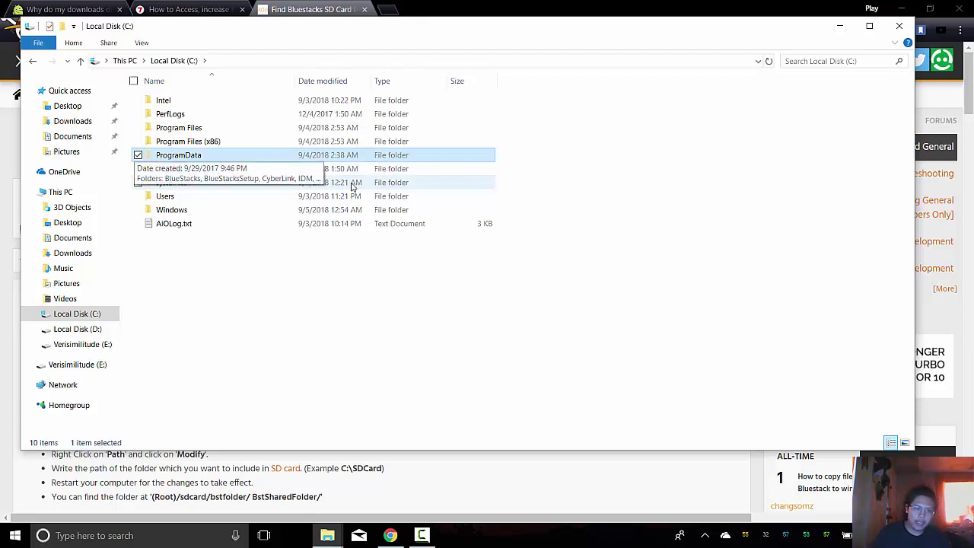
{"action": "key", "text": "Return"}
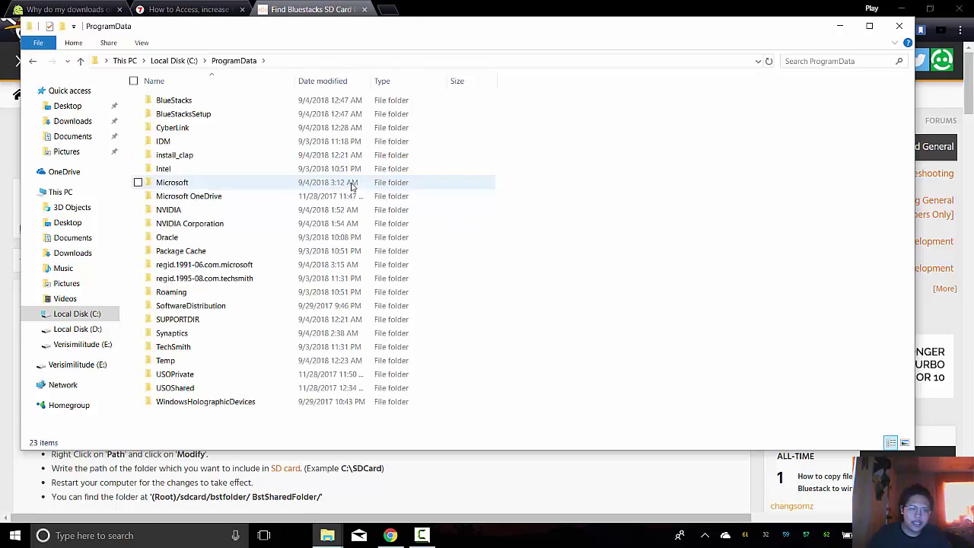
{"action": "key", "text": "Down"}
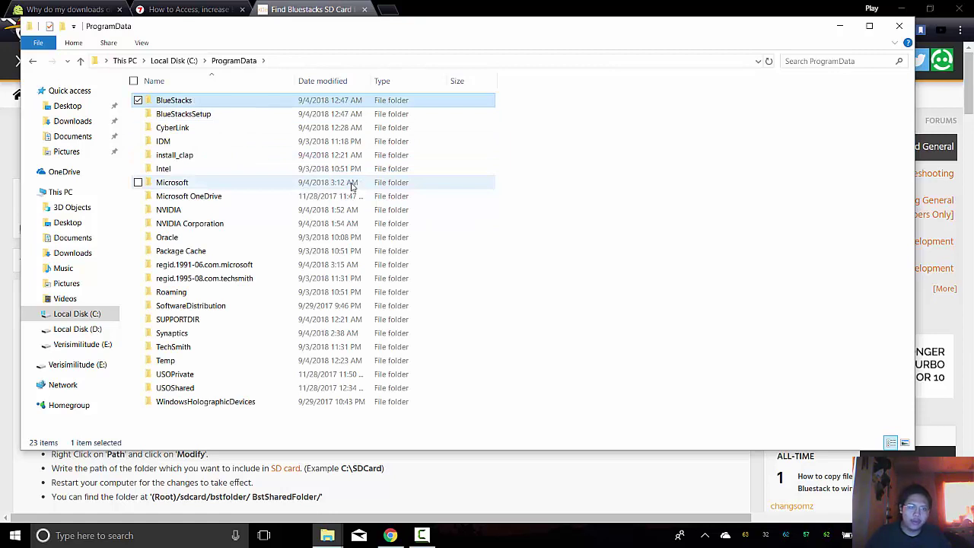
{"action": "key", "text": "Return"}
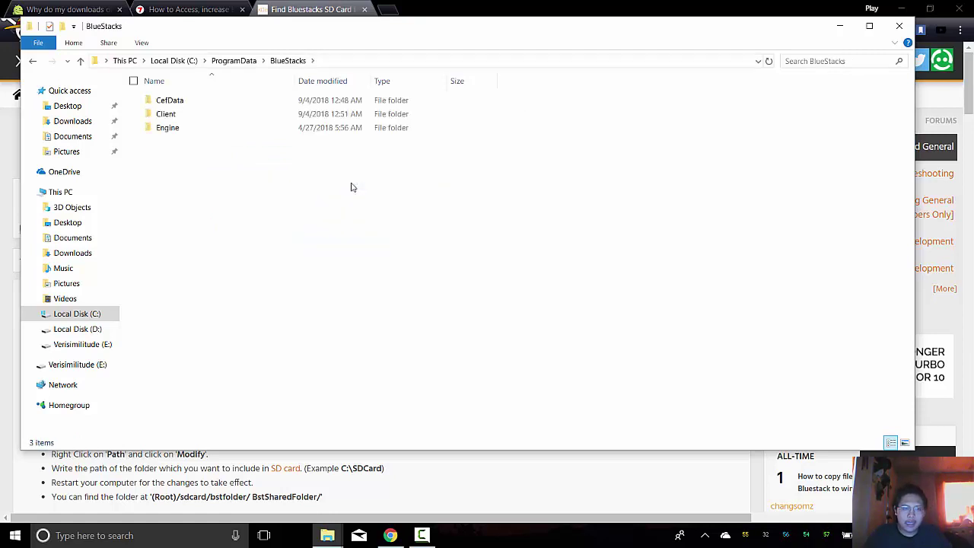
{"action": "key", "text": "Down"}
{"action": "key", "text": "Up"}
{"action": "key", "text": "Down"}
{"action": "key", "text": "Up"}
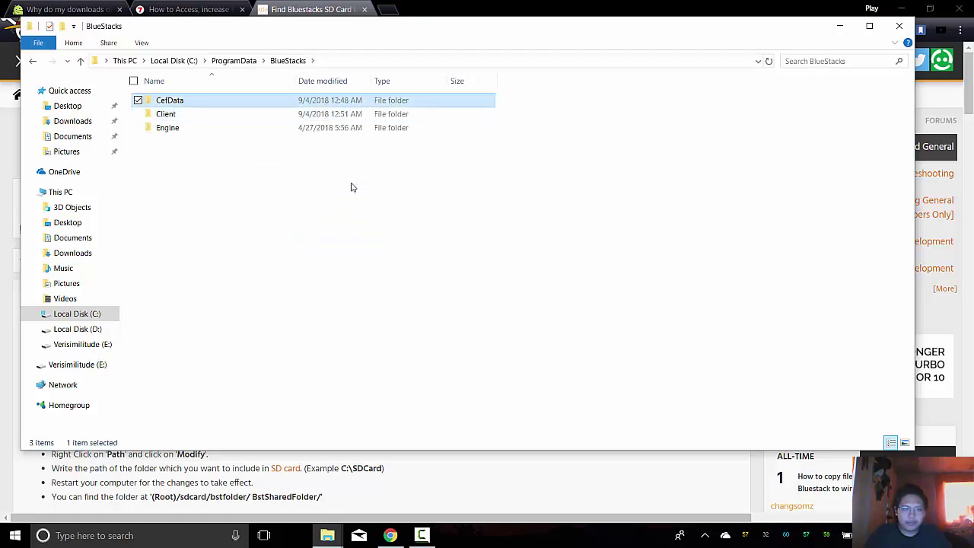
{"action": "key", "text": "Down"}
{"action": "key", "text": "Up"}
{"action": "key", "text": "BackSpace"}
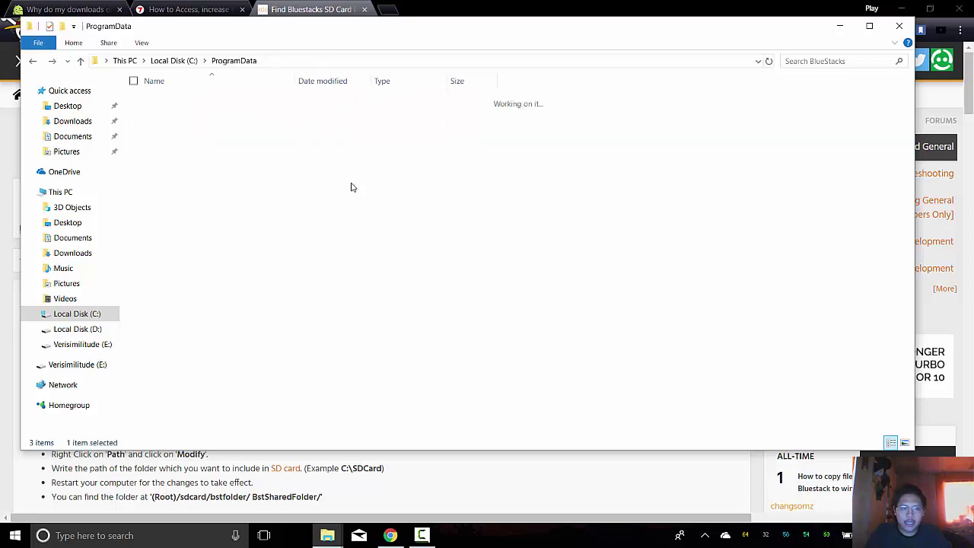
{"action": "key", "text": "Down"}
{"action": "key", "text": "Up"}
{"action": "key", "text": "Return"}
Go through Engine and UserData into SharedFolder, which holds three APK files
{"action": "key", "text": "Down"}
{"action": "key", "text": "Down"}
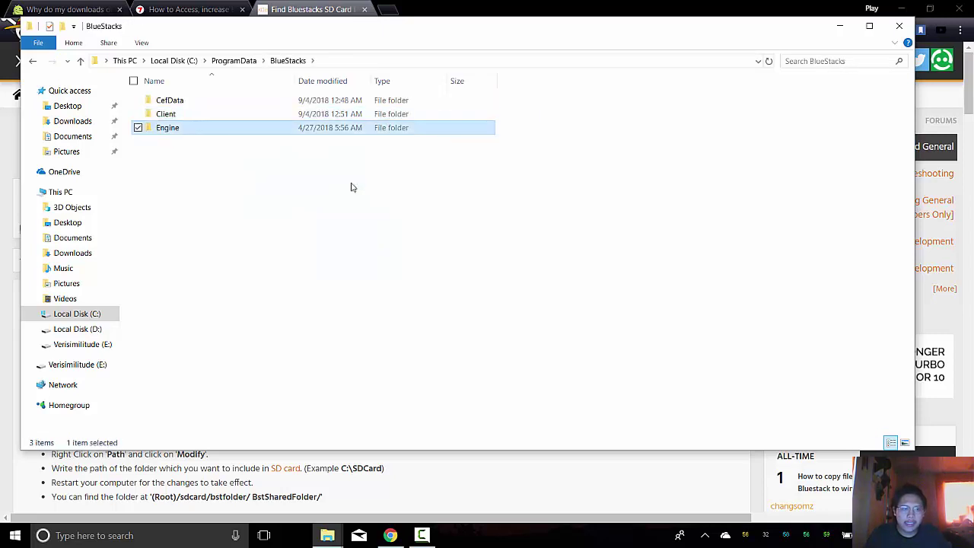
{"action": "key", "text": "Return"}
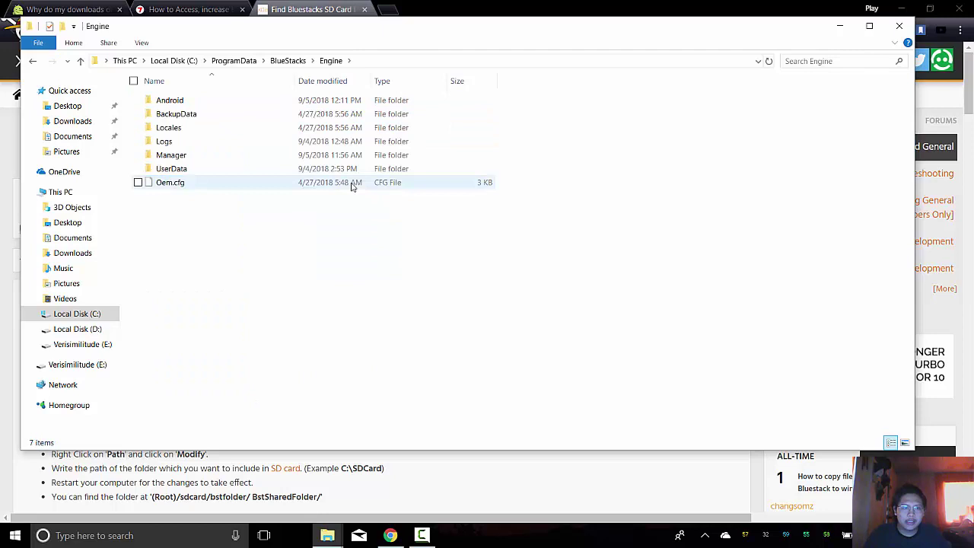
{"action": "key", "text": "Down"}
{"action": "key", "text": "Down"}
{"action": "key", "text": "Down"}
{"action": "key", "text": "Down"}
{"action": "key", "text": "Down"}
{"action": "key", "text": "Down"}
{"action": "key", "text": "Up"}
{"action": "key", "text": "Return"}
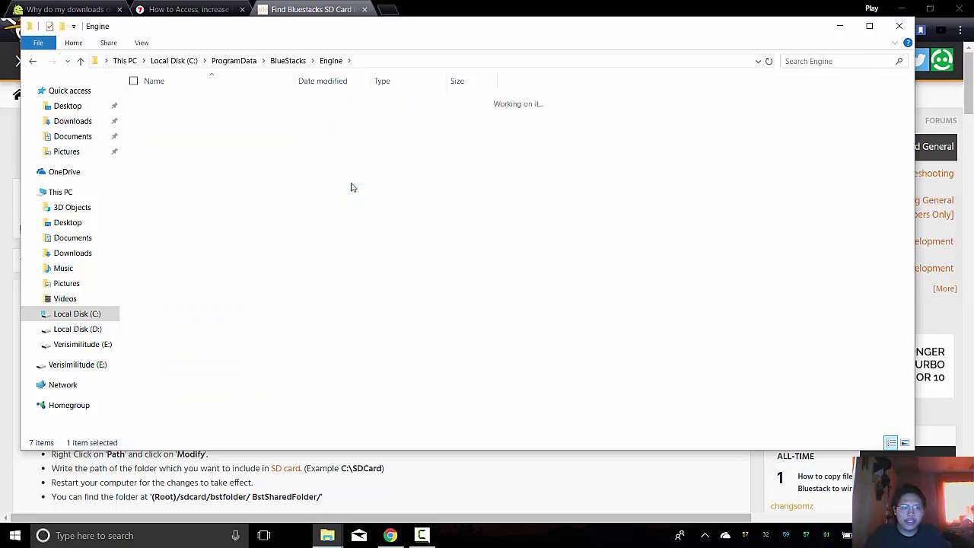
{"action": "key", "text": "Down"}
{"action": "key", "text": "Down"}
{"action": "key", "text": "Down"}
{"action": "key", "text": "Down"}
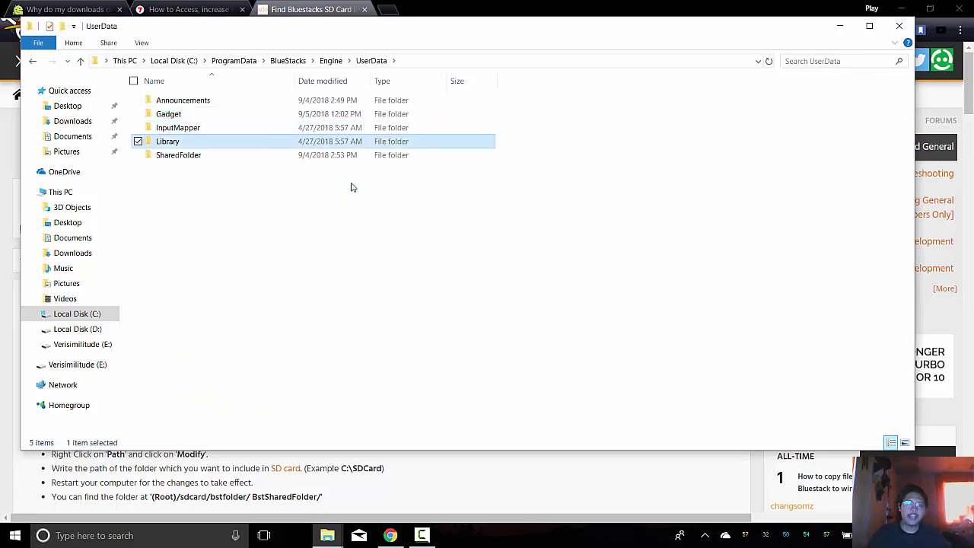
{"action": "key", "text": "Return"}
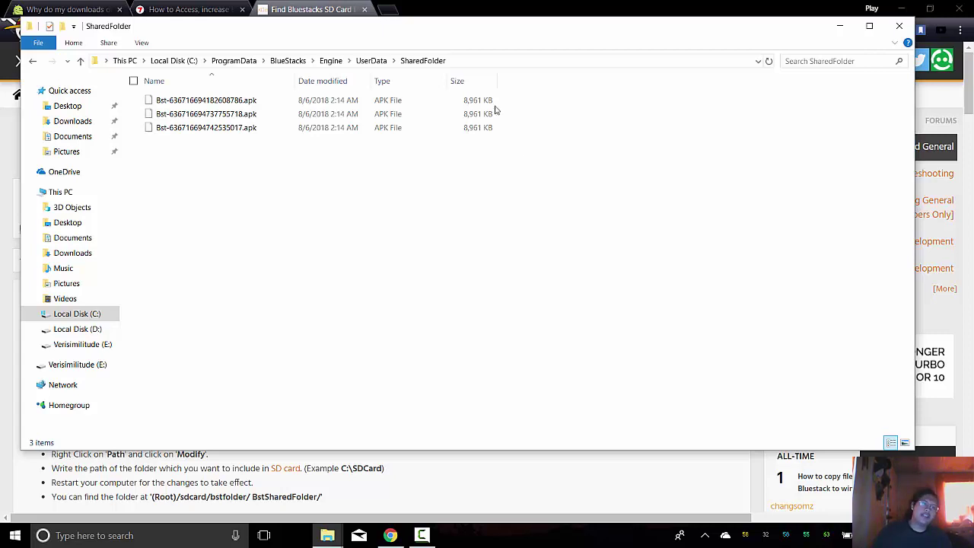
View SharedFolder's full path in the address bar, then bring the XDA forum page forward
{"action": "left_click", "coordinate": [495, 60]}
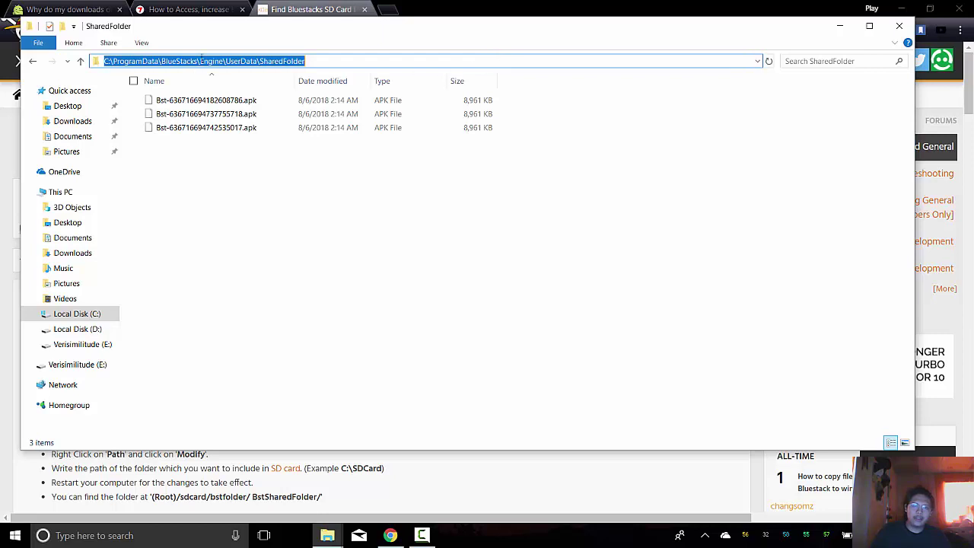
{"action": "left_click", "coordinate": [361, 59]}
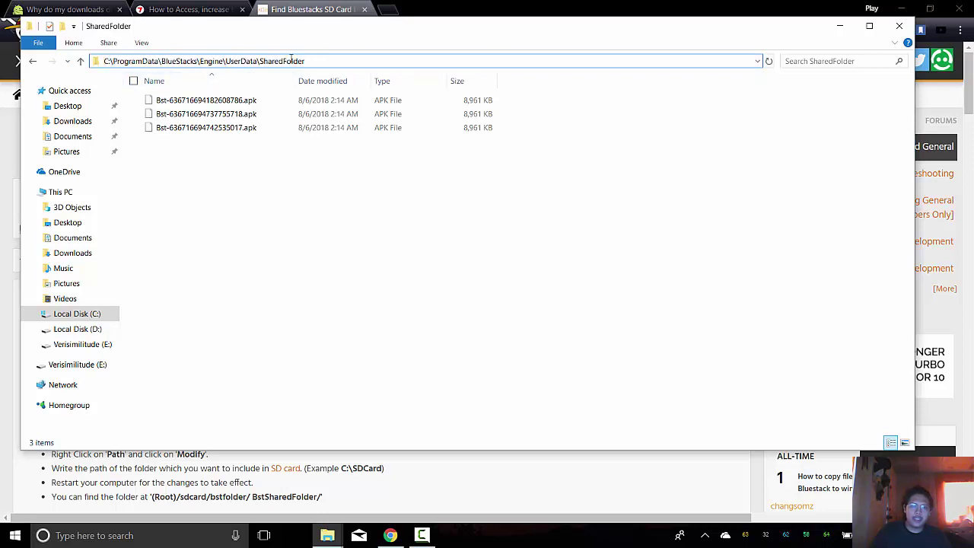
{"action": "left_click", "coordinate": [272, 185]}
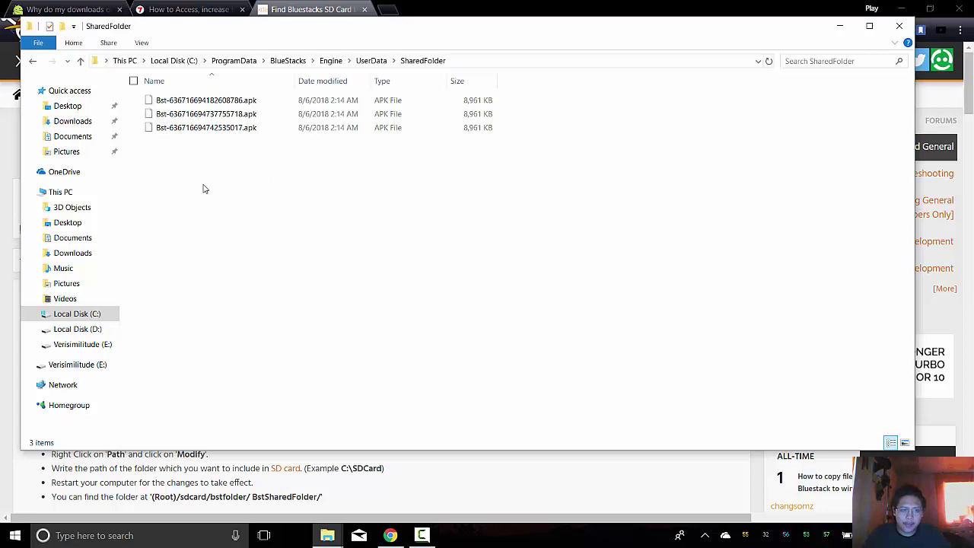
{"action": "left_click_drag", "start_coordinate": [145, 146], "coordinate": [514, 386]}
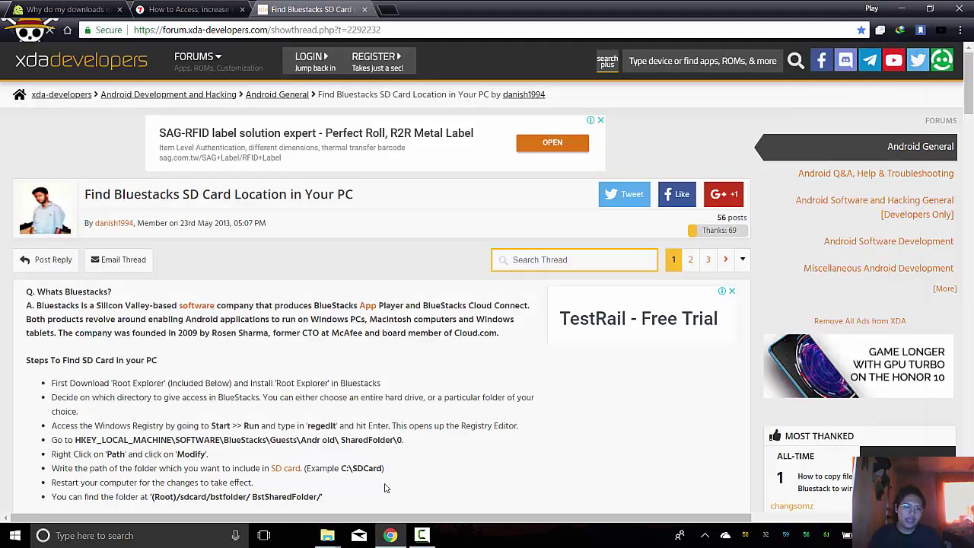
{"action": "left_click", "coordinate": [386, 488]}
Launch Registry Editor by running regedit from the Run box
{"action": "key", "text": "super+r"}
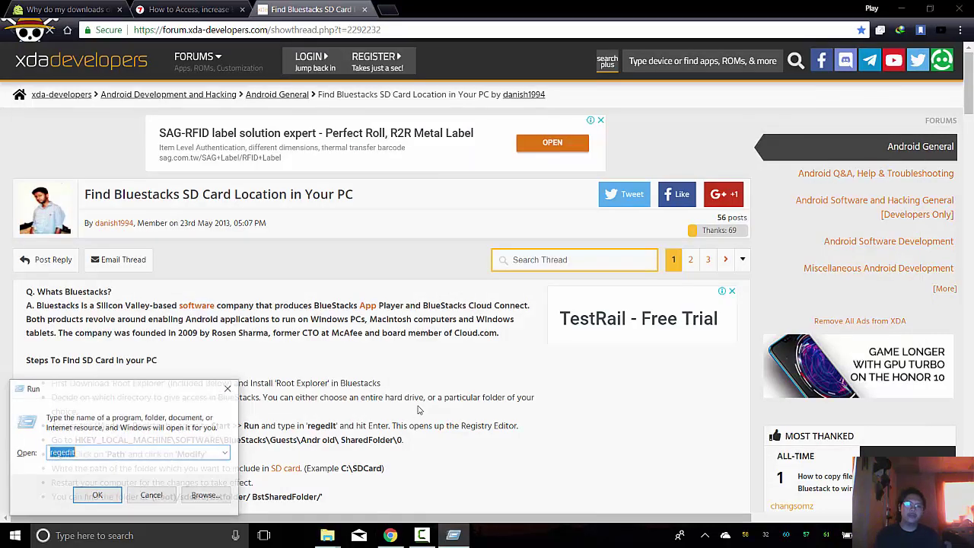
{"action": "type", "text": "regedit"}
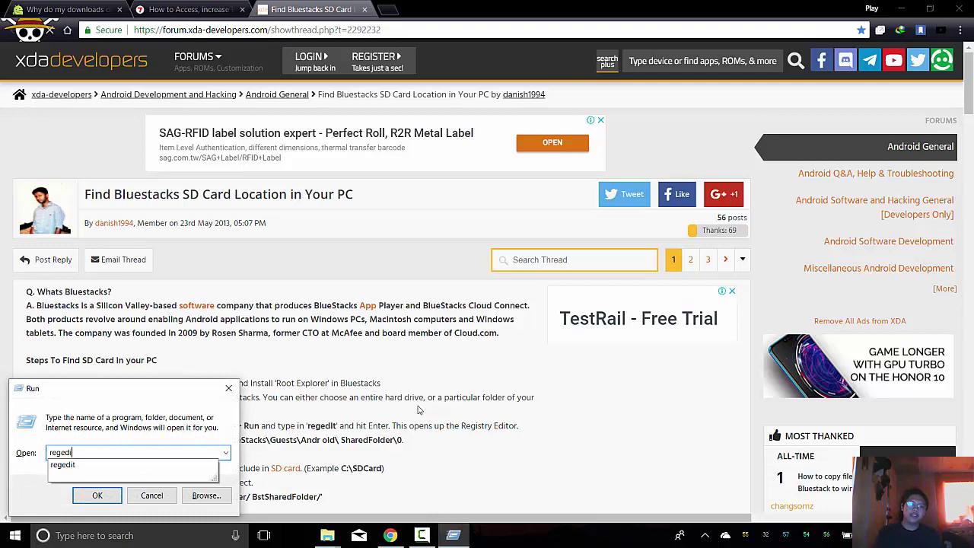
{"action": "key", "text": "BackSpace"}
{"action": "key", "text": "BackSpace"}
{"action": "key", "text": "BackSpace"}
{"action": "type", "text": "s"}
{"action": "key", "text": "BackSpace"}
{"action": "type", "text": "dit"}
{"action": "key", "text": "Return"}
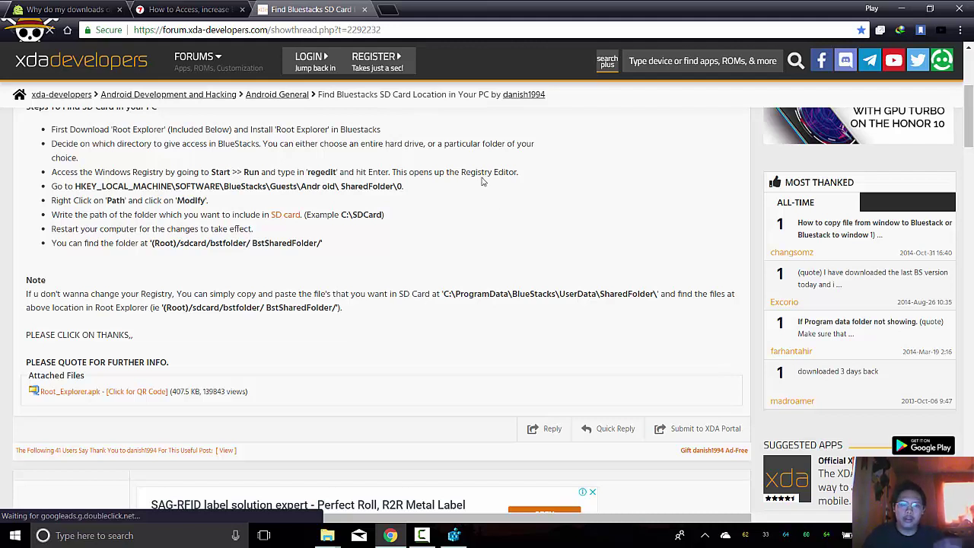
Locate the HKEY_LOCAL_MACHINE registry path in the XDA post's steps
{"action": "scroll", "coordinate": [441, 226], "scroll_direction": "up", "scroll_amount": 1}
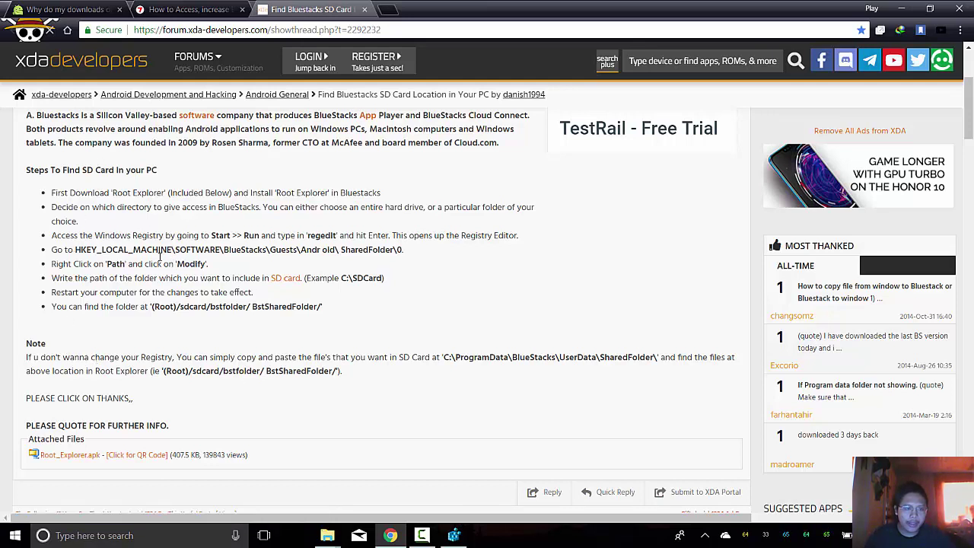
{"action": "left_click_drag", "start_coordinate": [96, 255], "coordinate": [55, 251]}
{"action": "left_click", "coordinate": [77, 252]}
Place Registry Editor beside the post and expand HKEY_LOCAL_MACHINE > SOFTWARE > BlueStacks > Guests
{"action": "left_click", "coordinate": [454, 535]}
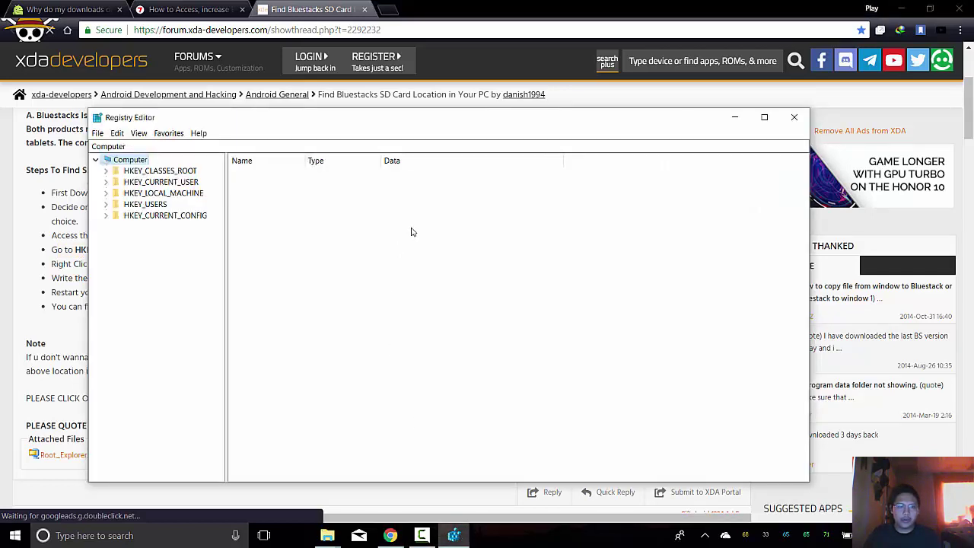
{"action": "left_click_drag", "start_coordinate": [247, 129], "coordinate": [478, 122]}
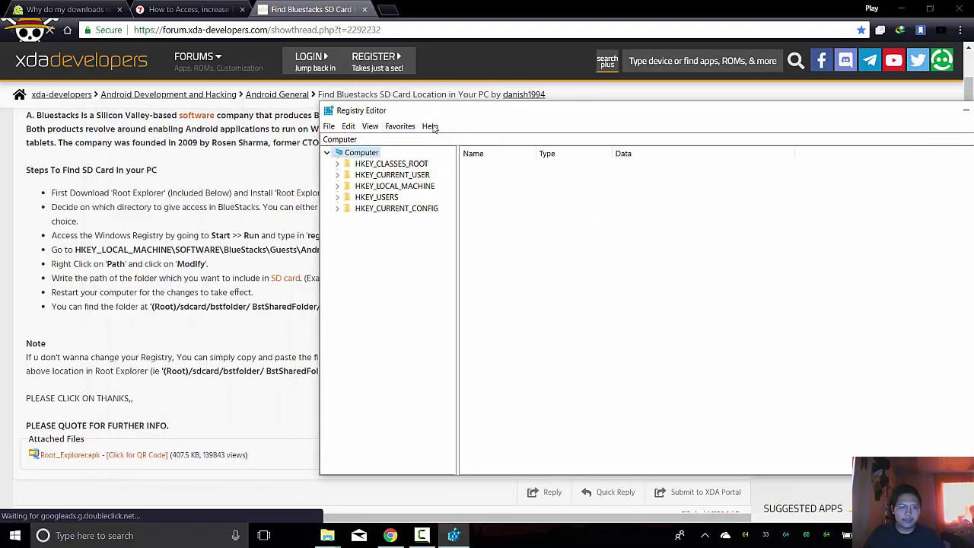
{"action": "left_click", "coordinate": [331, 128]}
{"action": "left_click", "coordinate": [332, 130]}
{"action": "left_click", "coordinate": [337, 186]}
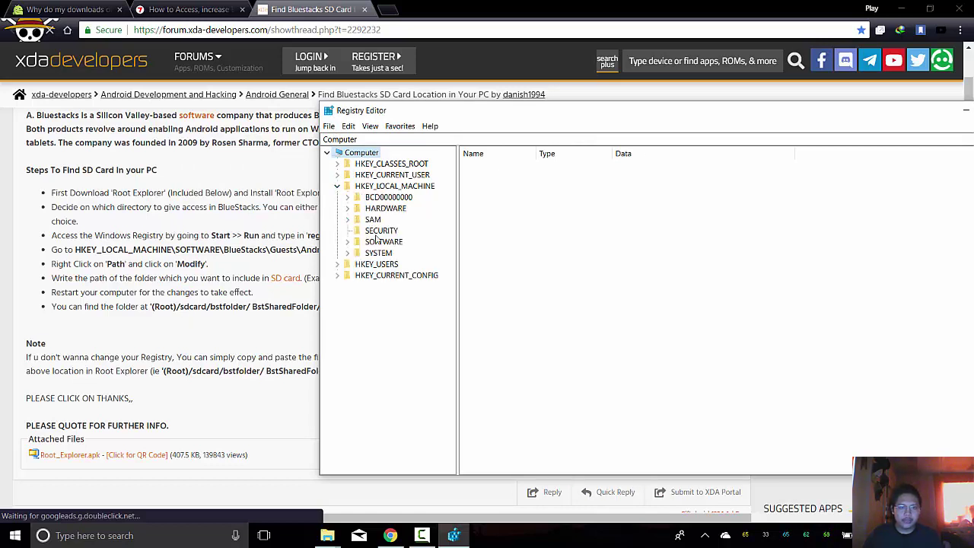
{"action": "left_click", "coordinate": [346, 242]}
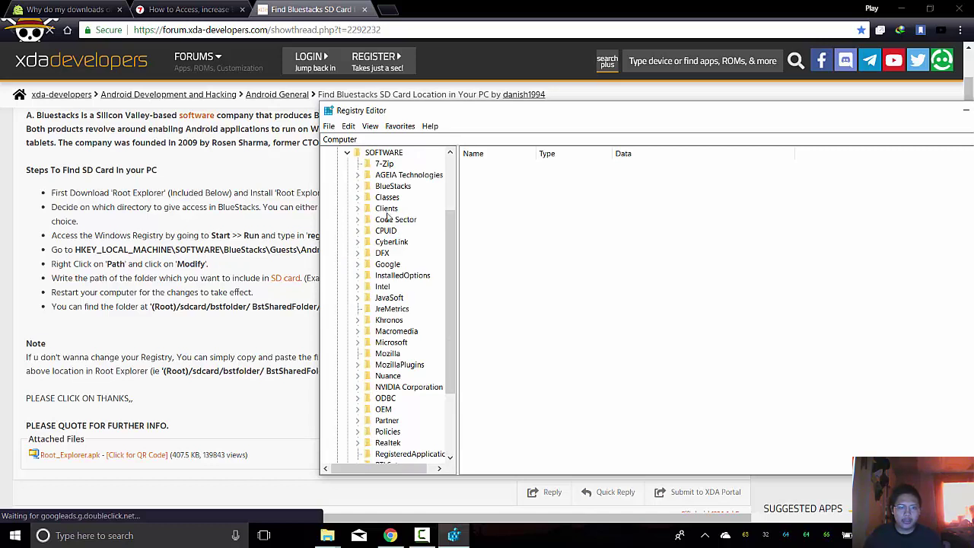
{"action": "left_click", "coordinate": [356, 187]}
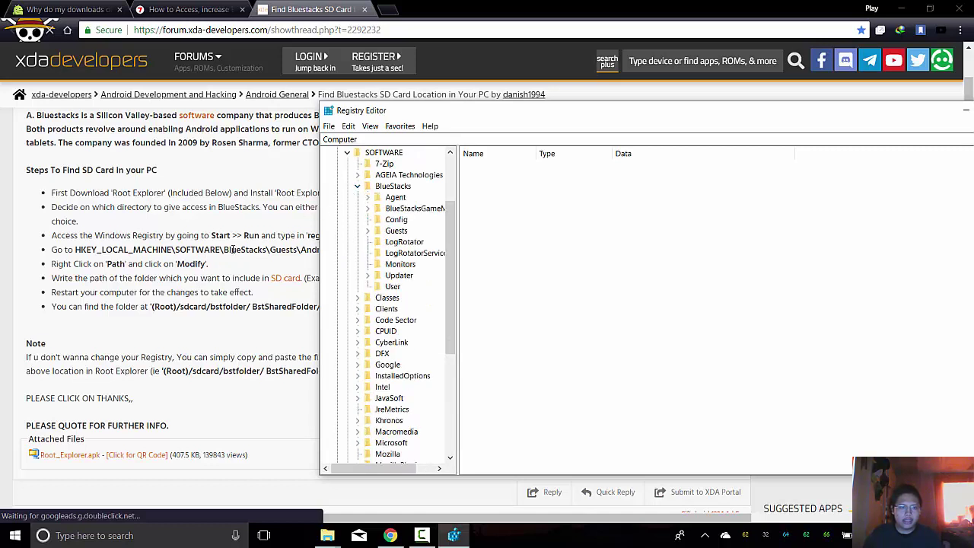
{"action": "left_click", "coordinate": [369, 231]}
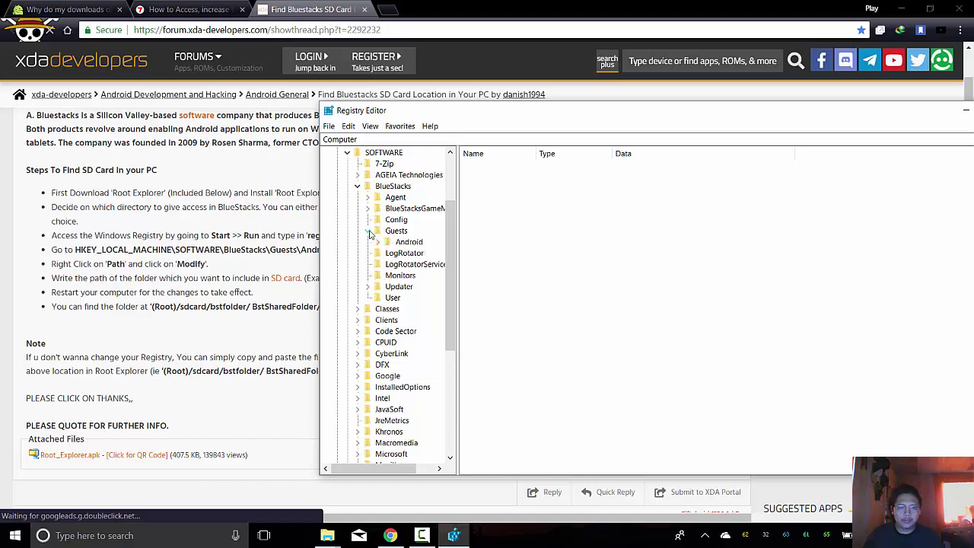
Following the forum steps, expand Android > SharedFolder and select its 0 subkey
{"action": "left_click", "coordinate": [274, 259]}
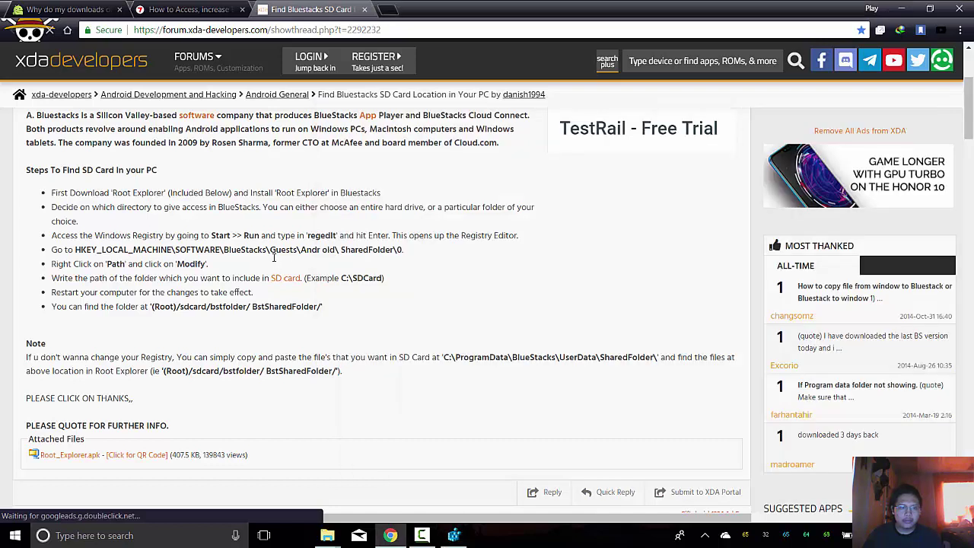
{"action": "key", "text": "alt+Tab"}
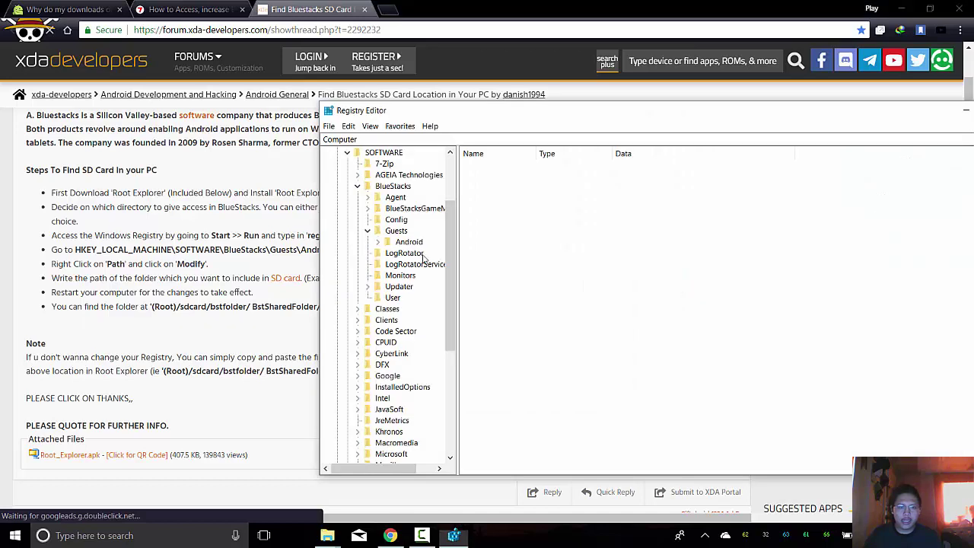
{"action": "left_click", "coordinate": [378, 242]}
{"action": "left_click", "coordinate": [388, 298]}
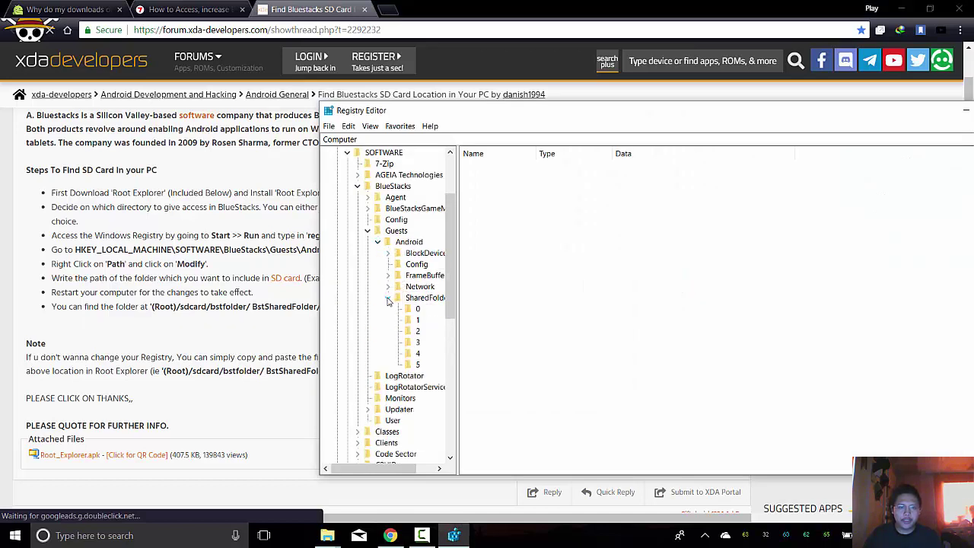
{"action": "left_click", "coordinate": [424, 298]}
{"action": "key", "text": "alt+Tab"}
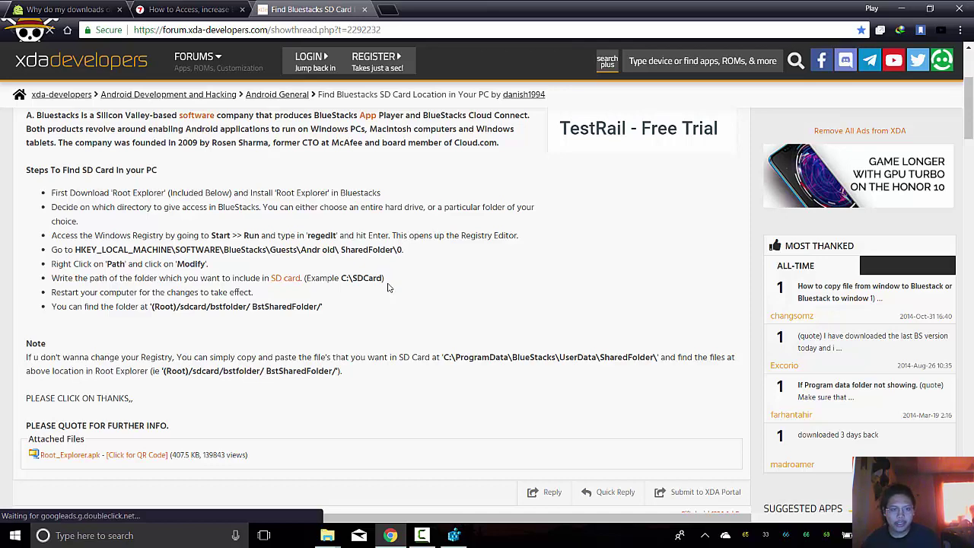
{"action": "key", "text": "alt+Tab"}
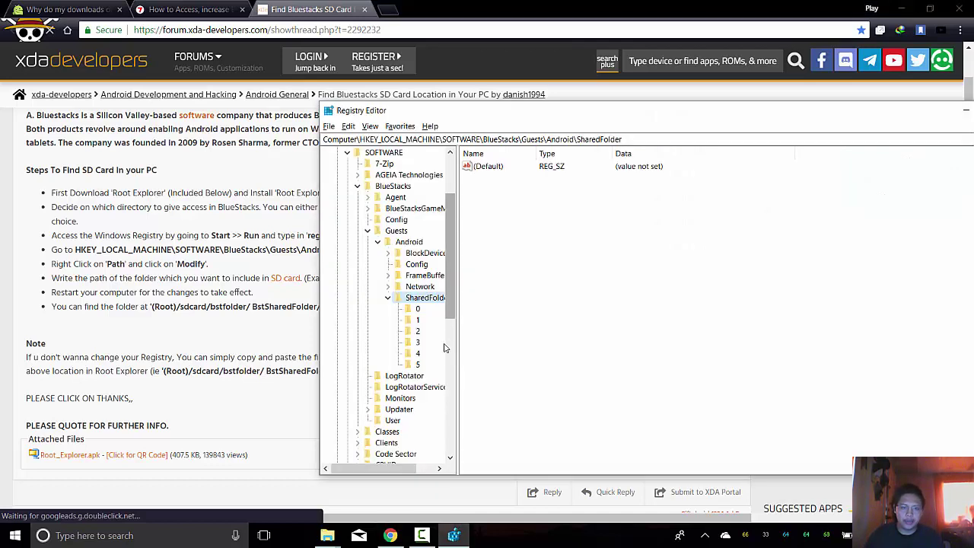
{"action": "left_click", "coordinate": [417, 309]}
Look through the context menus for the 0 and SharedFolder keys and the (Default) value
{"action": "key", "text": "alt+Tab"}
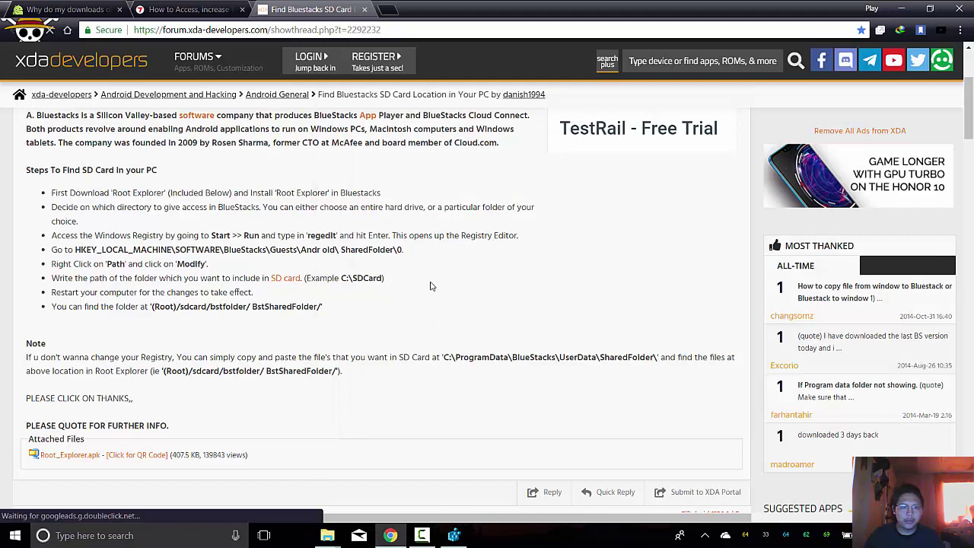
{"action": "key", "text": "alt+Tab"}
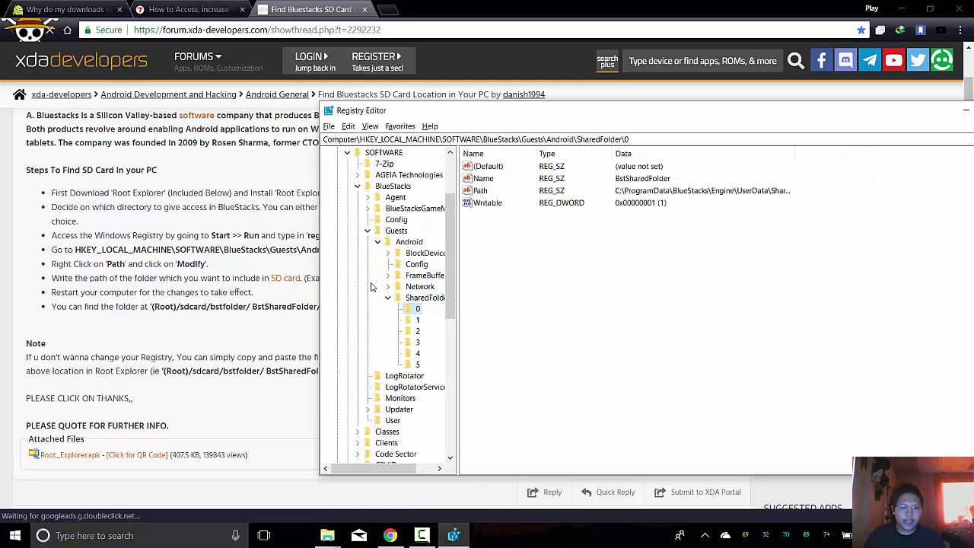
{"action": "right_click", "coordinate": [413, 310]}
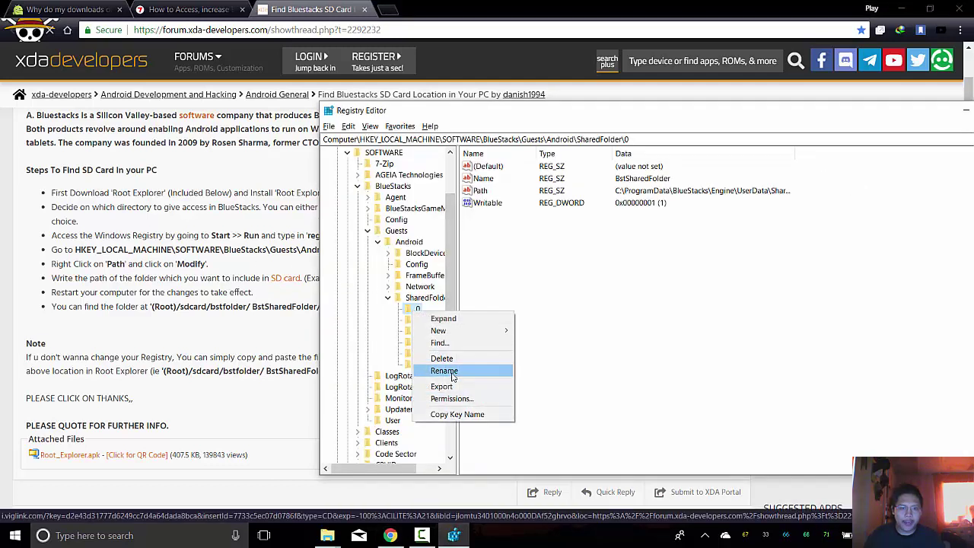
{"action": "mouse_move", "coordinate": [461, 332]}
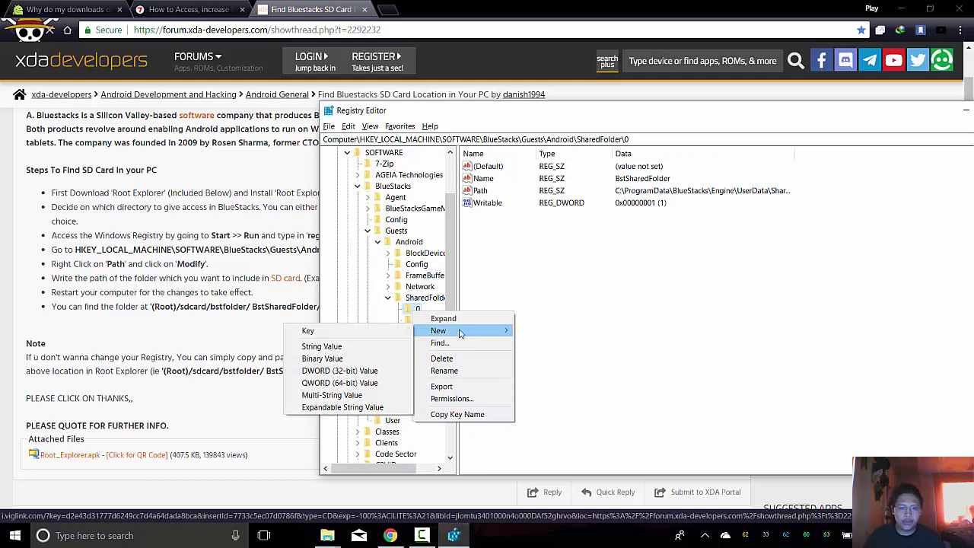
{"action": "right_click", "coordinate": [542, 268]}
{"action": "mouse_move", "coordinate": [571, 272]}
{"action": "left_click", "coordinate": [418, 306]}
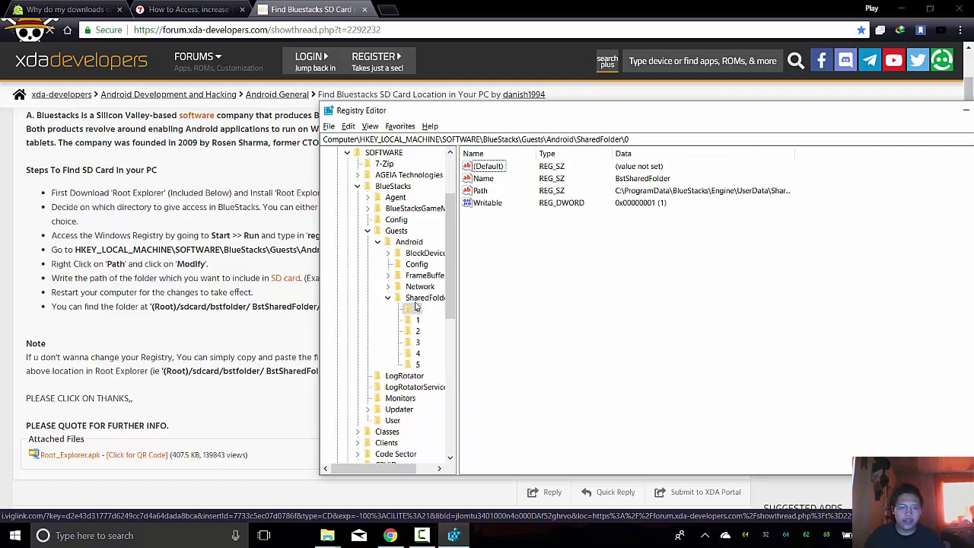
{"action": "left_click", "coordinate": [423, 298]}
{"action": "right_click", "coordinate": [419, 302]}
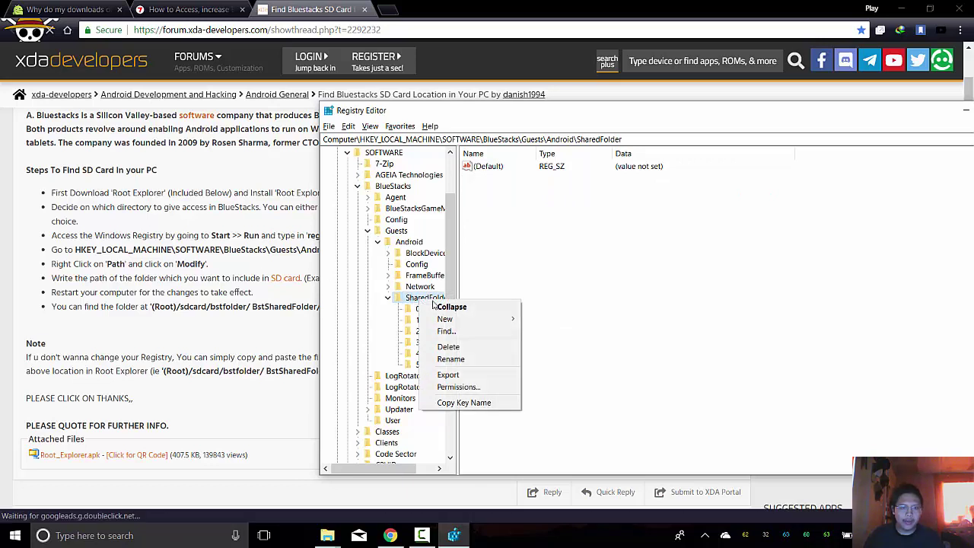
{"action": "left_click", "coordinate": [409, 310]}
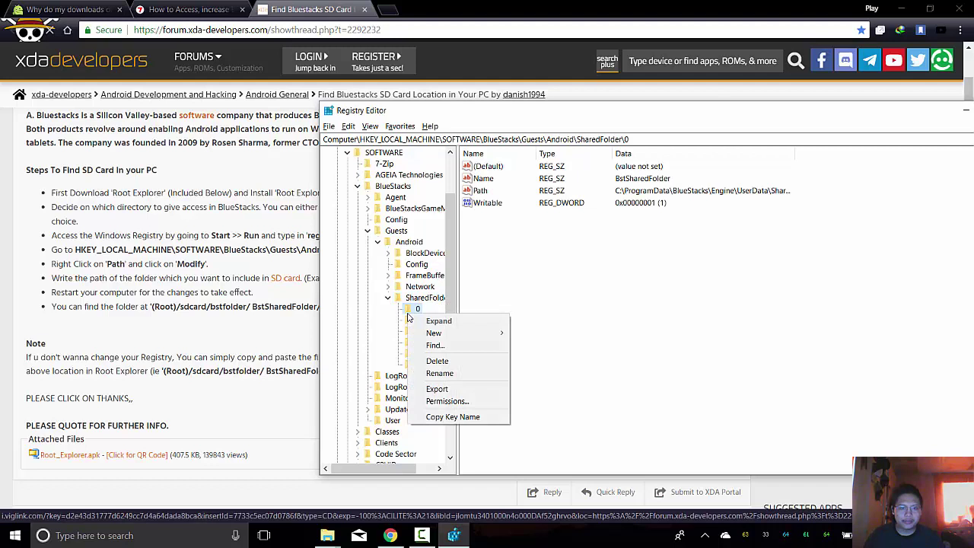
{"action": "left_click", "coordinate": [409, 312]}
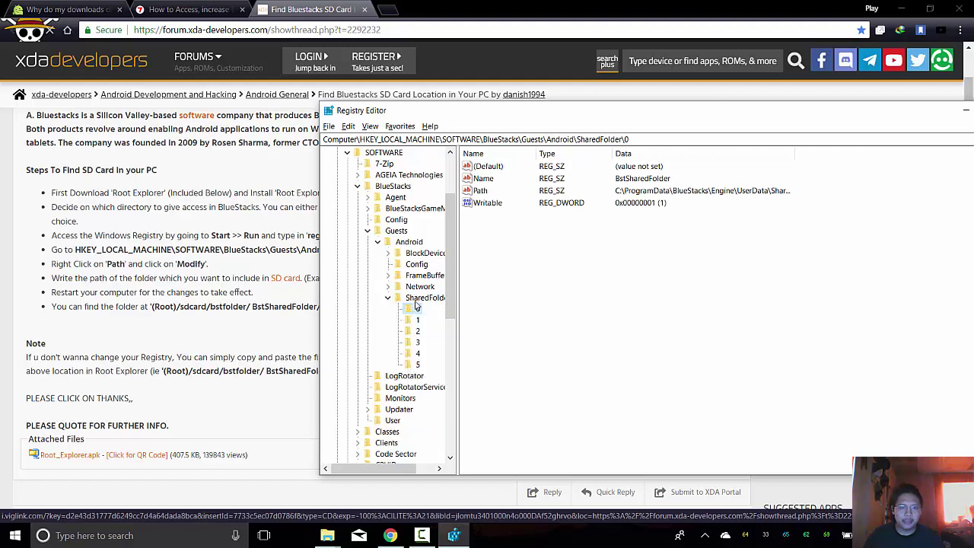
{"action": "left_click", "coordinate": [424, 298]}
{"action": "right_click", "coordinate": [435, 299]}
{"action": "left_click", "coordinate": [503, 167]}
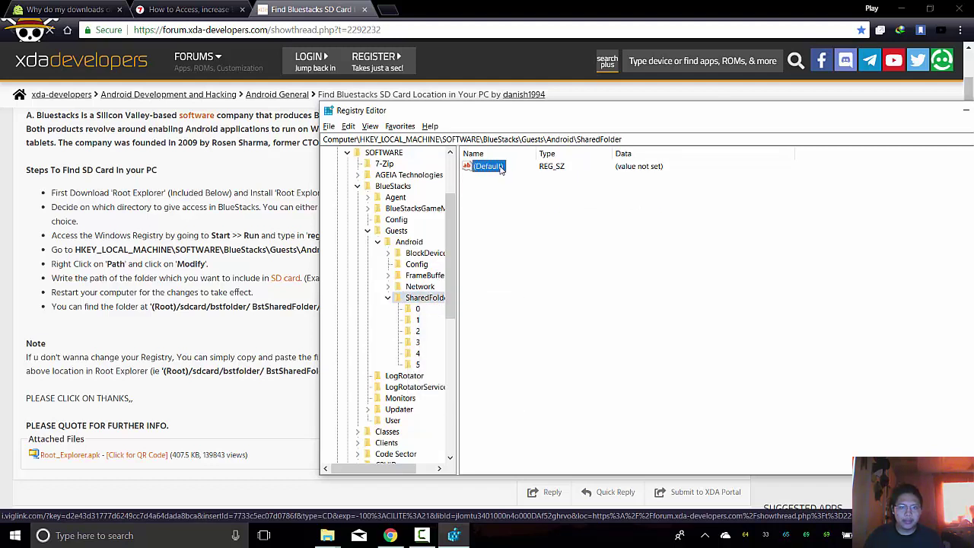
{"action": "right_click", "coordinate": [503, 167]}
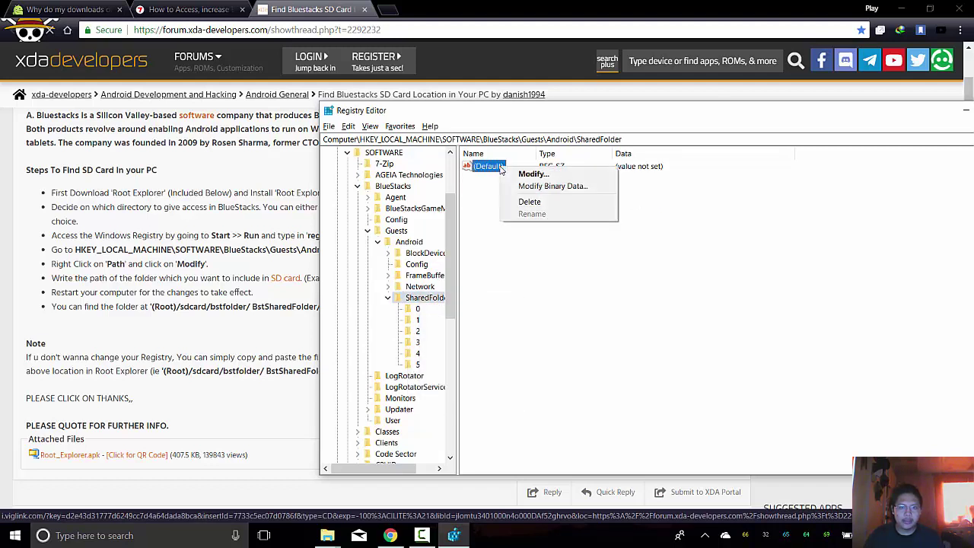
{"action": "left_click", "coordinate": [418, 310]}
Choose Modify on the Path value under SharedFolder\0, then return to the forum post
{"action": "left_click", "coordinate": [481, 191]}
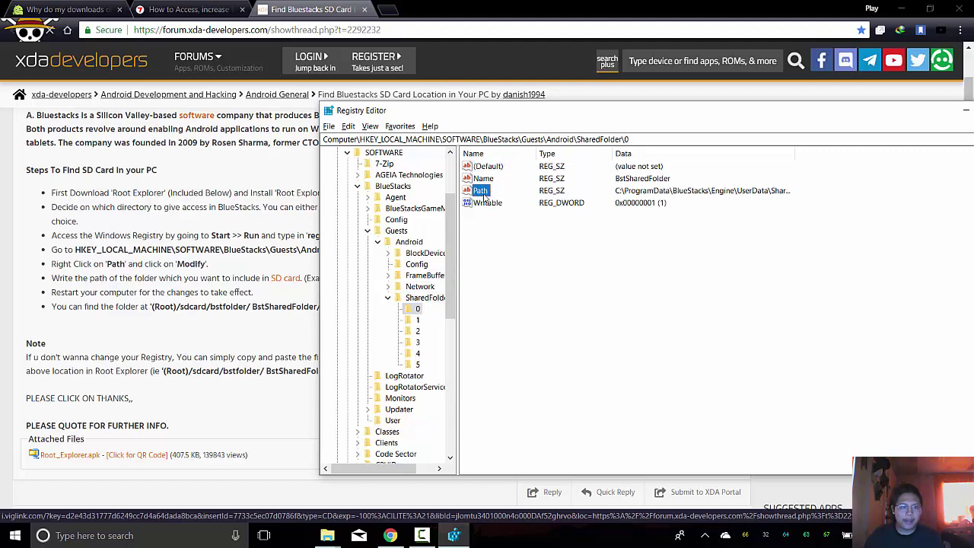
{"action": "left_click", "coordinate": [229, 293]}
{"action": "key", "text": "alt+Tab"}
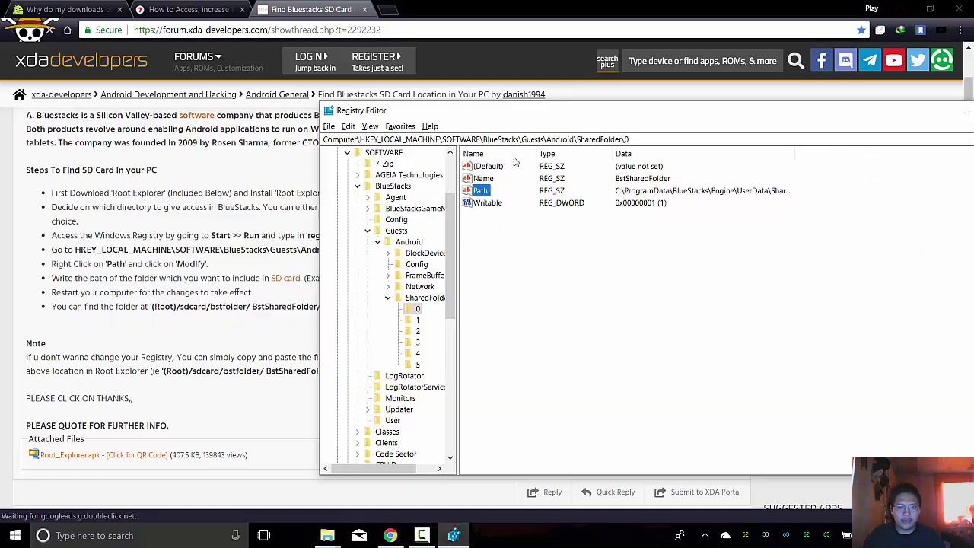
{"action": "right_click", "coordinate": [481, 190]}
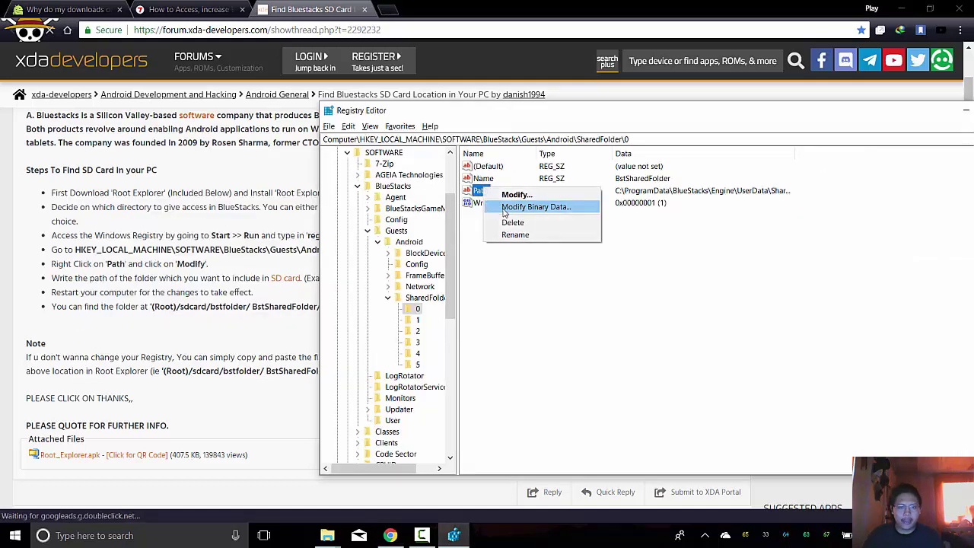
{"action": "left_click", "coordinate": [517, 195]}
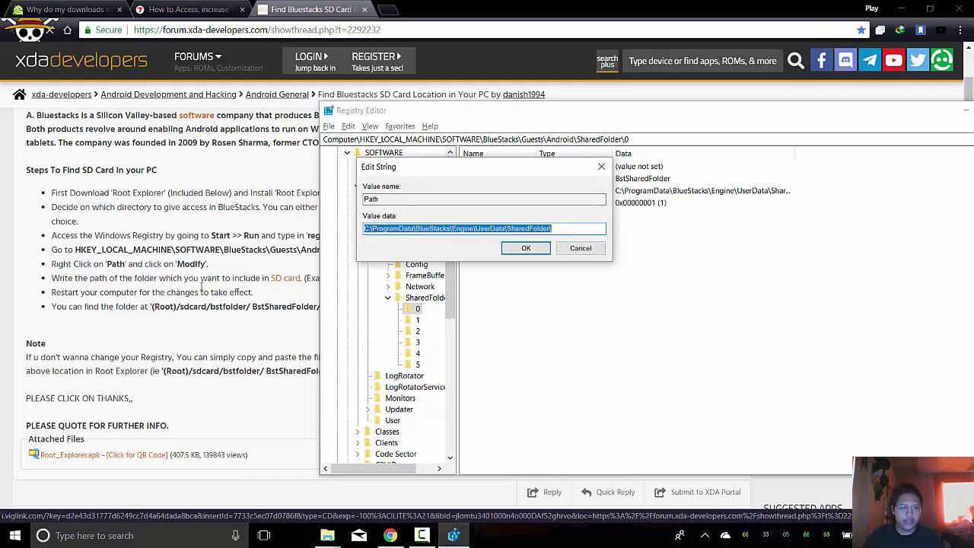
{"action": "left_click", "coordinate": [288, 291]}
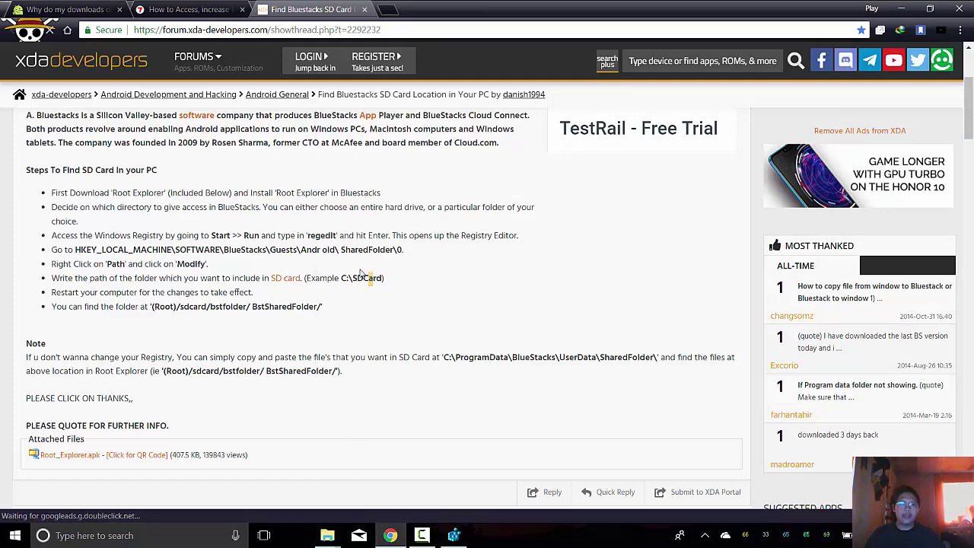
Create a folder named 'Bluestacks SD Card' in Documents, then return to the XDA page
{"action": "key", "text": "super+e"}
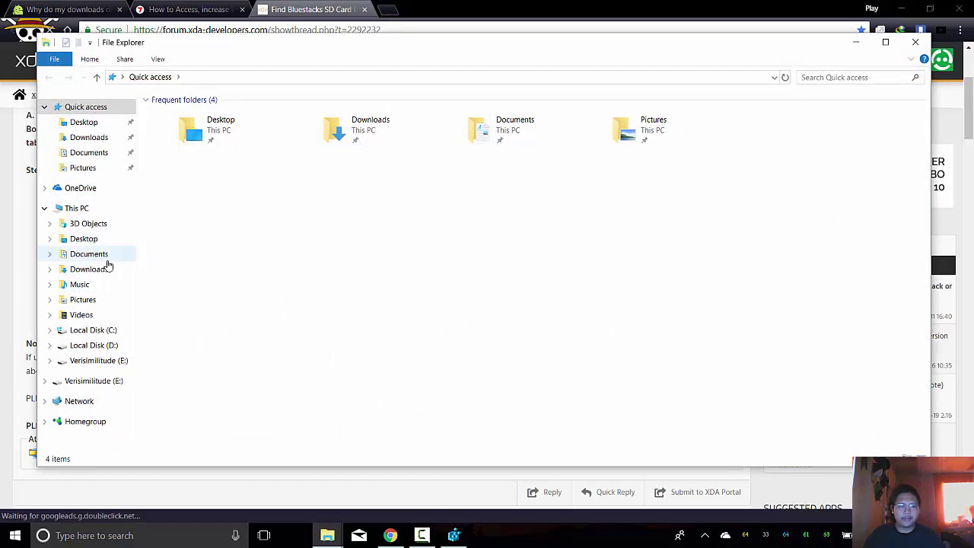
{"action": "left_click", "coordinate": [89, 254]}
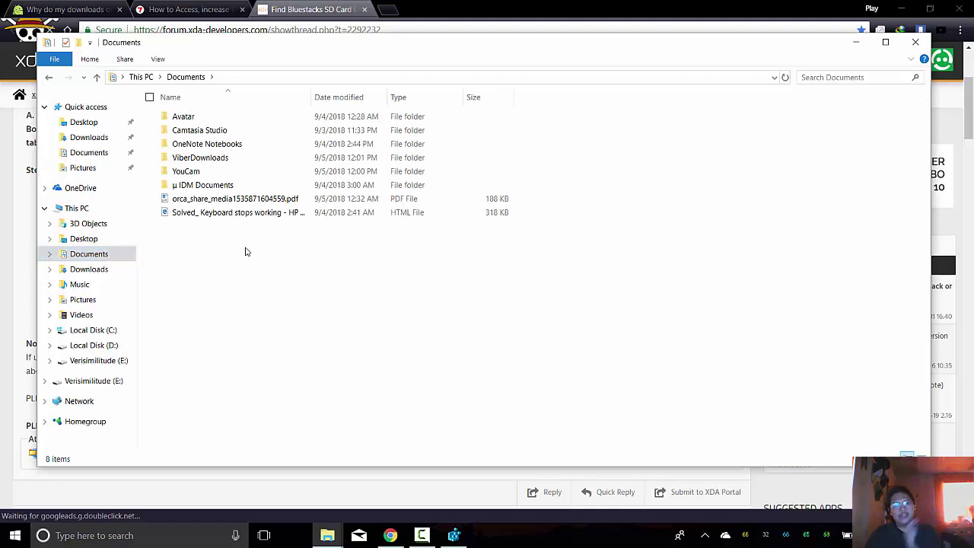
{"action": "right_click", "coordinate": [245, 252]}
{"action": "mouse_move", "coordinate": [152, 401]}
{"action": "left_click", "coordinate": [305, 403]}
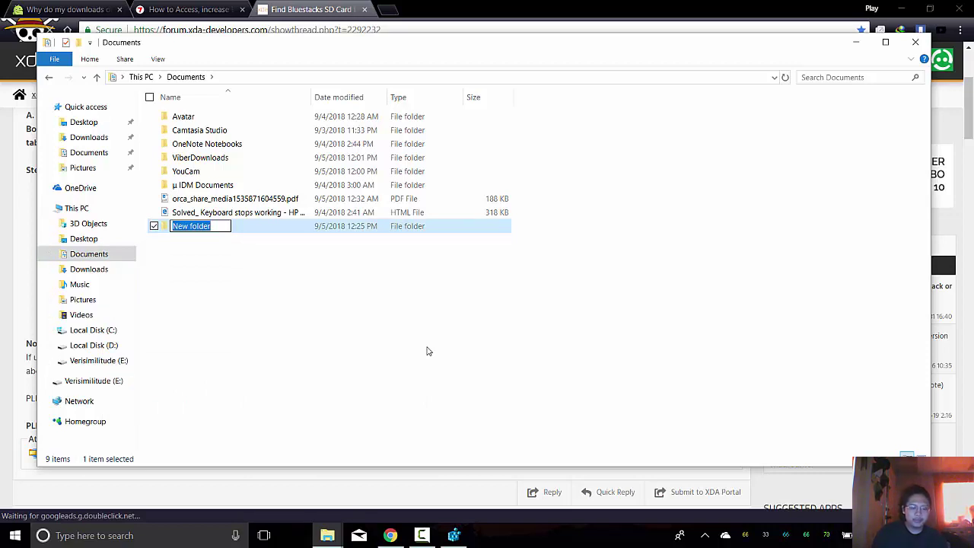
{"action": "type", "text": "Bluesd"}
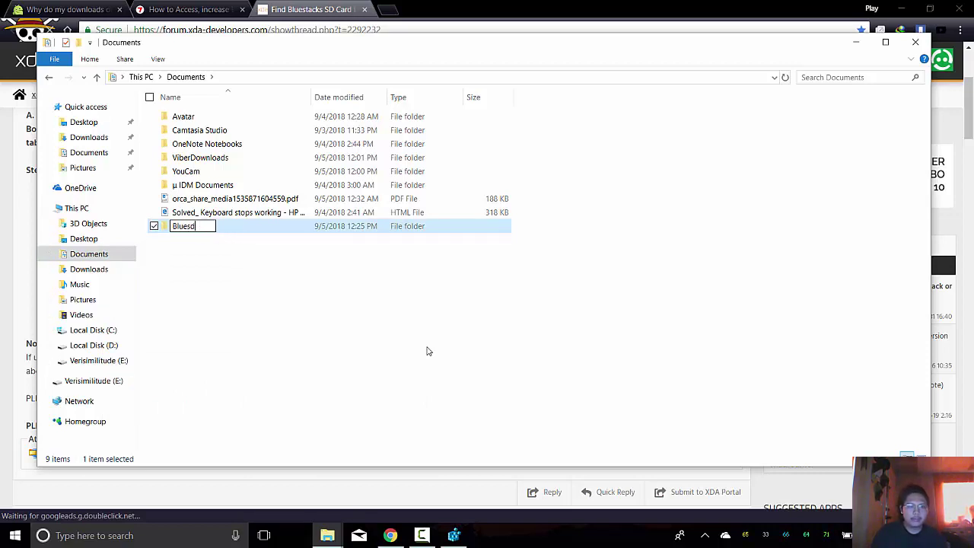
{"action": "type", "text": "acks"}
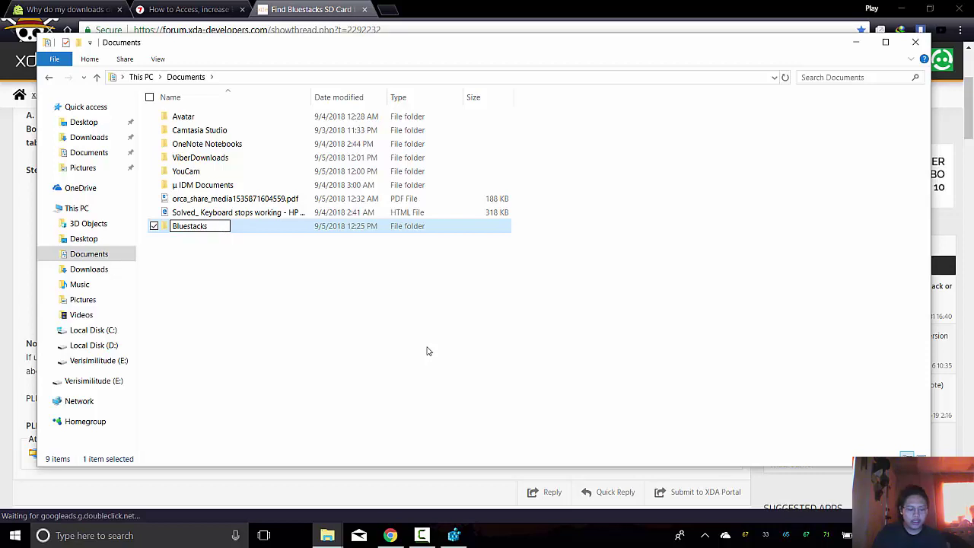
{"action": "type", "text": " SD Card"}
{"action": "key", "text": "Return"}
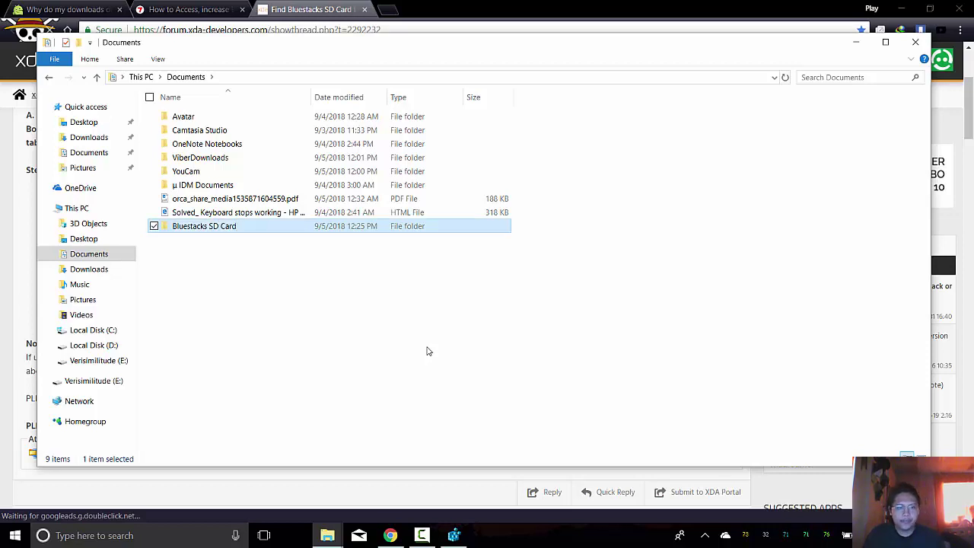
{"action": "key", "text": "alt+Tab"}
{"action": "key", "text": "alt+Tab"}
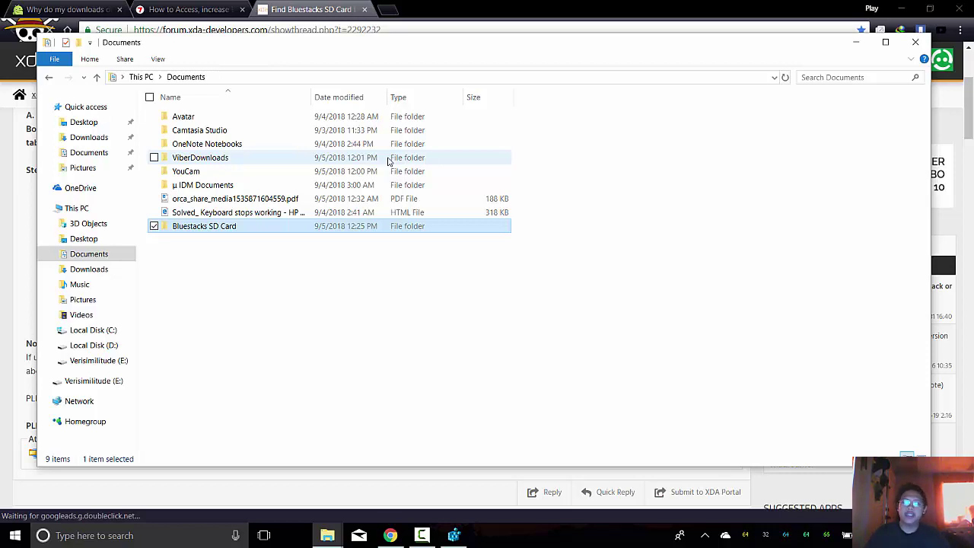
{"action": "left_click", "coordinate": [298, 19]}
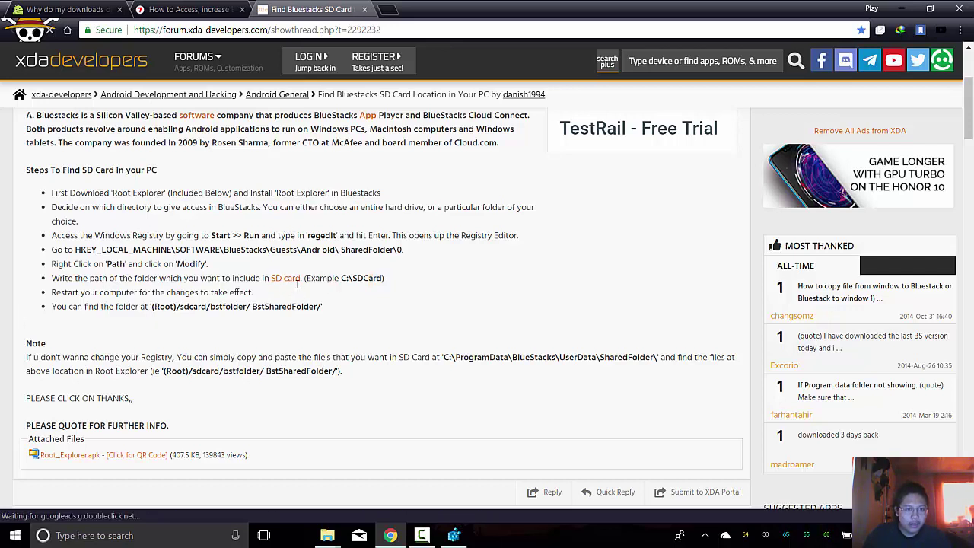
Bring back the Documents window and open the Bluestacks SD Card folder's Properties
{"action": "left_click", "coordinate": [453, 535]}
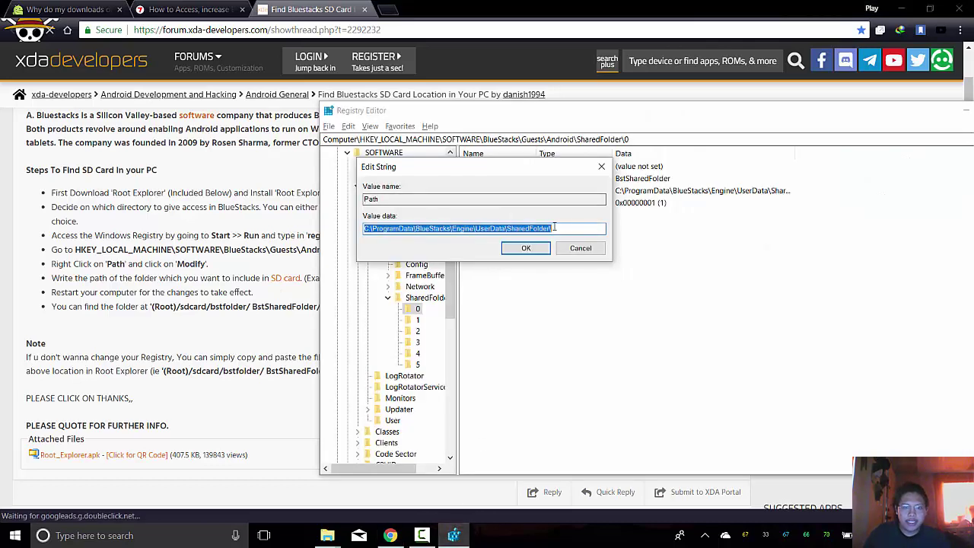
{"action": "left_click", "coordinate": [270, 274]}
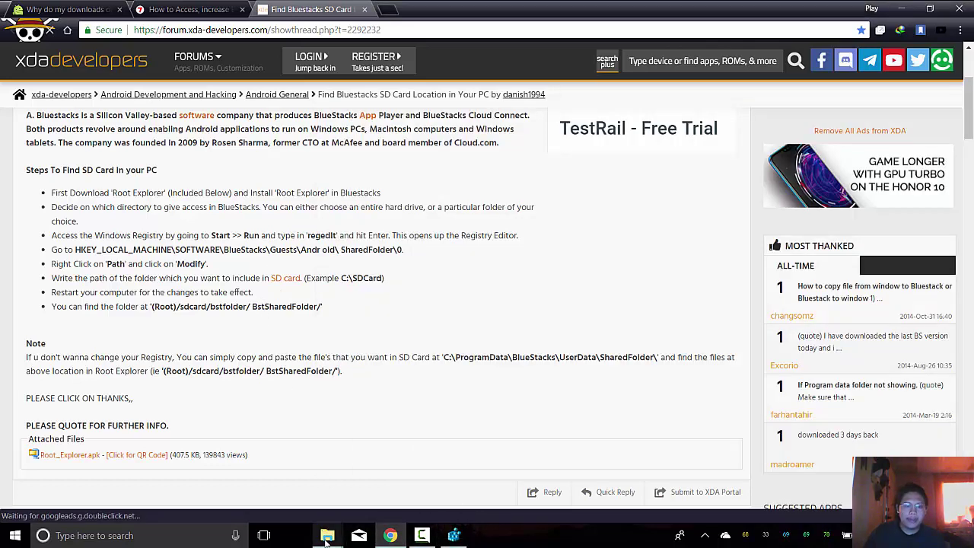
{"action": "mouse_move", "coordinate": [327, 535]}
{"action": "left_click", "coordinate": [404, 483]}
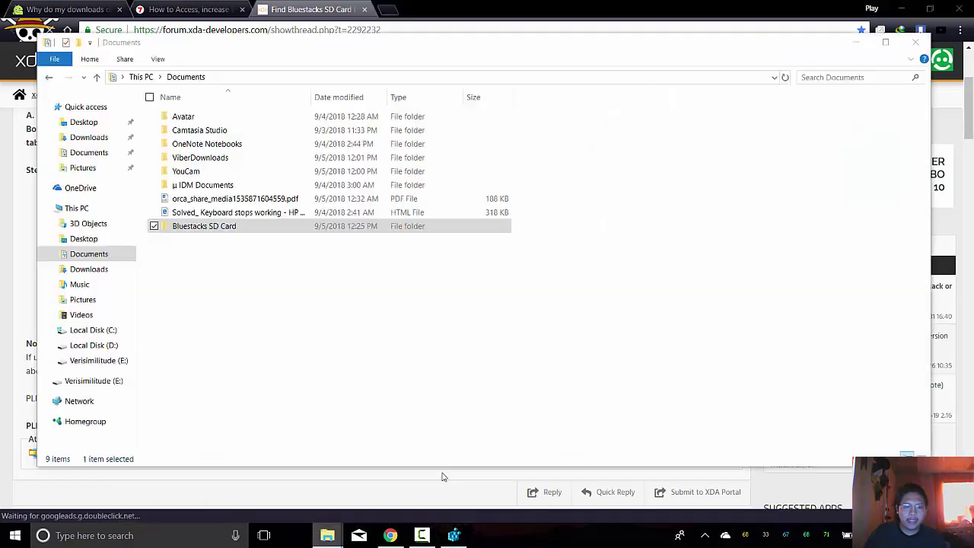
{"action": "right_click", "coordinate": [226, 231]}
{"action": "left_click", "coordinate": [233, 227]}
{"action": "left_click", "coordinate": [236, 227]}
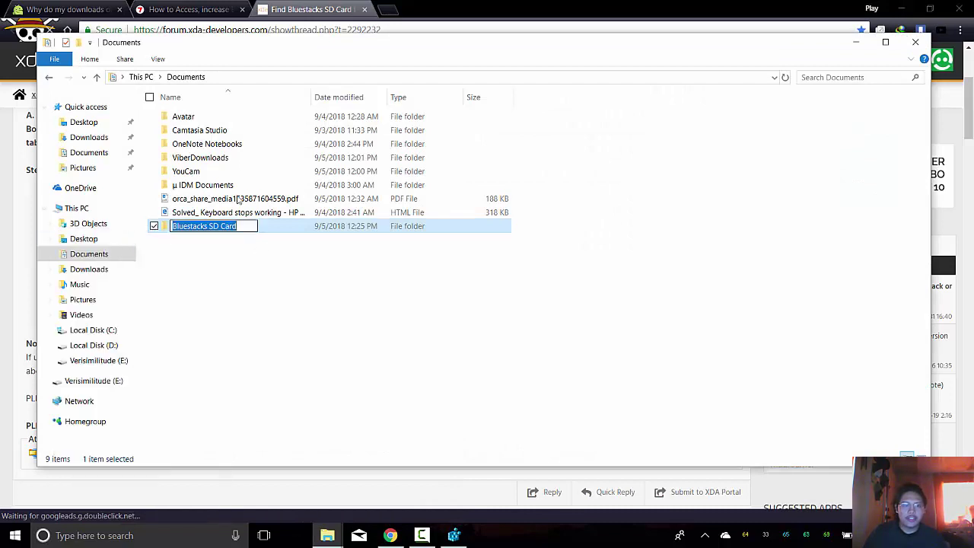
{"action": "left_click", "coordinate": [304, 252]}
{"action": "left_click", "coordinate": [264, 226]}
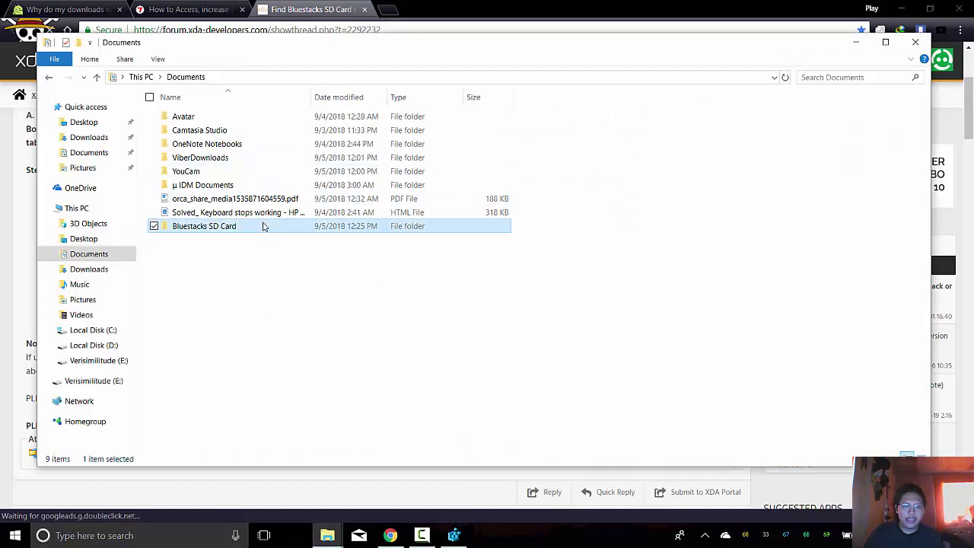
{"action": "left_click", "coordinate": [246, 79]}
{"action": "left_click", "coordinate": [267, 254]}
{"action": "left_click", "coordinate": [257, 228]}
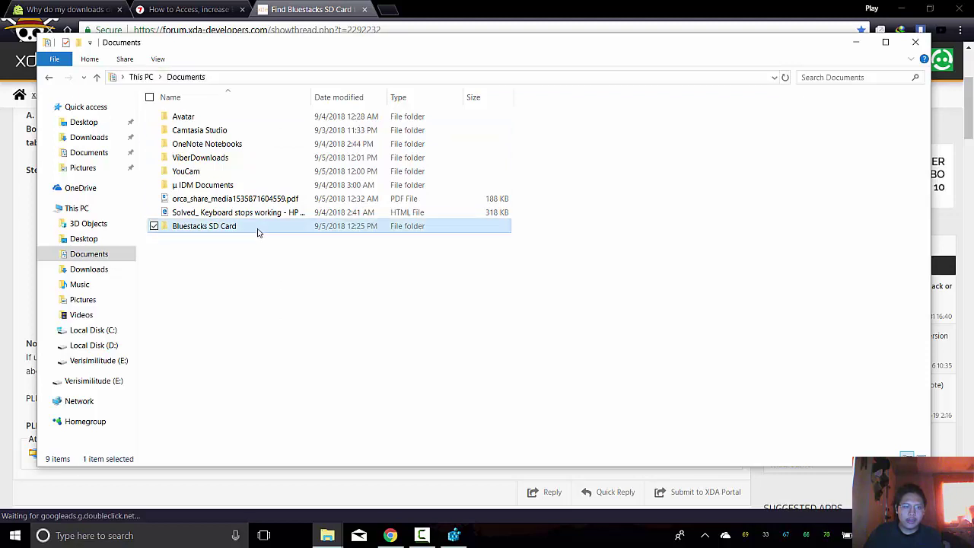
{"action": "right_click", "coordinate": [256, 229]}
{"action": "left_click", "coordinate": [152, 503]}
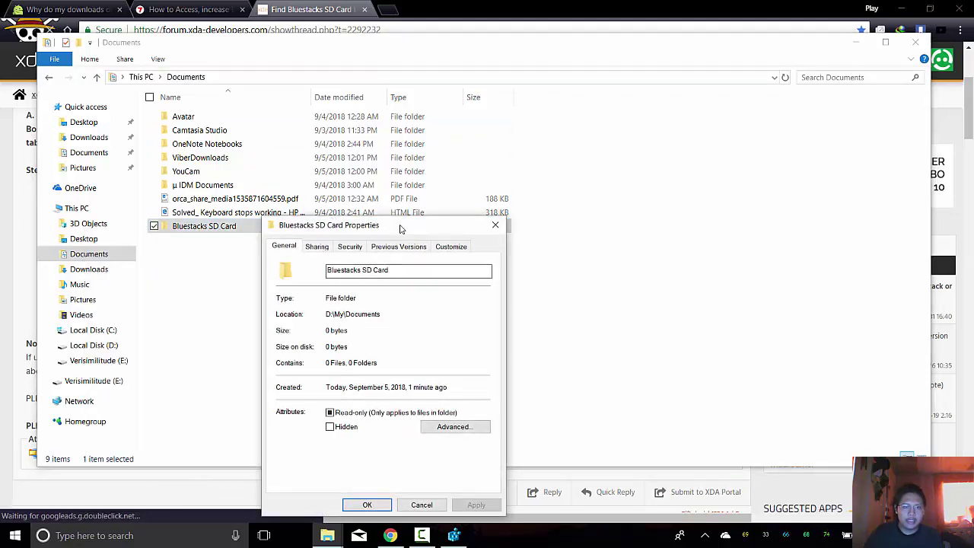
Copy the folder location D:\My\Documents, then close Properties and the Documents window
{"action": "left_click_drag", "start_coordinate": [404, 217], "coordinate": [390, 125]}
{"action": "left_click_drag", "start_coordinate": [370, 221], "coordinate": [312, 220]}
{"action": "right_click", "coordinate": [312, 222]}
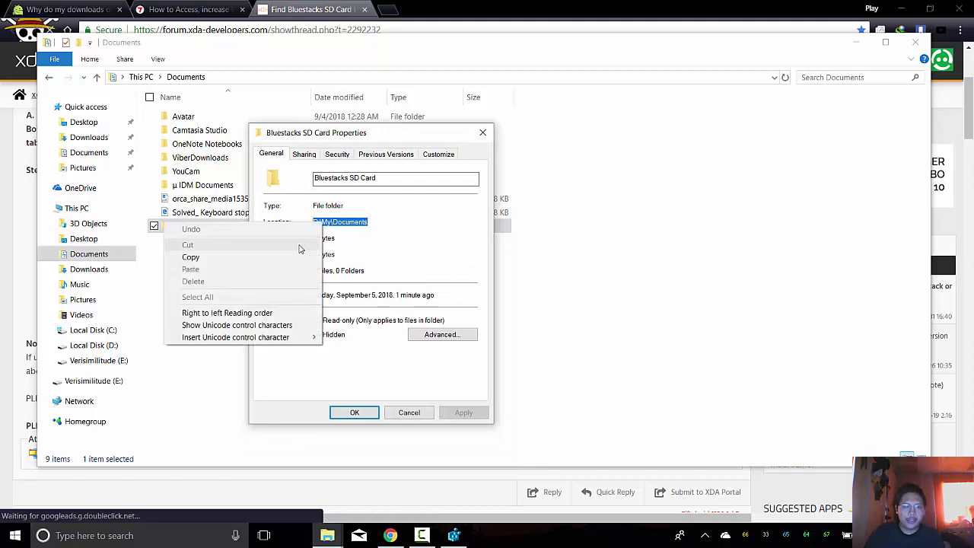
{"action": "left_click", "coordinate": [283, 257]}
{"action": "left_click", "coordinate": [483, 132]}
{"action": "left_click", "coordinate": [916, 42]}
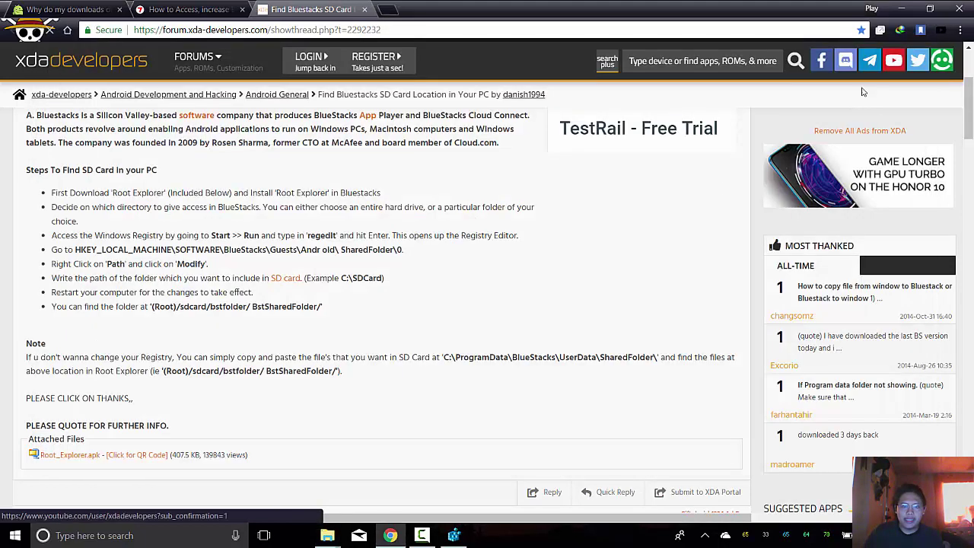
Paste D:\My\Documents as the Path value data and confirm with OK
{"action": "left_click", "coordinate": [454, 536]}
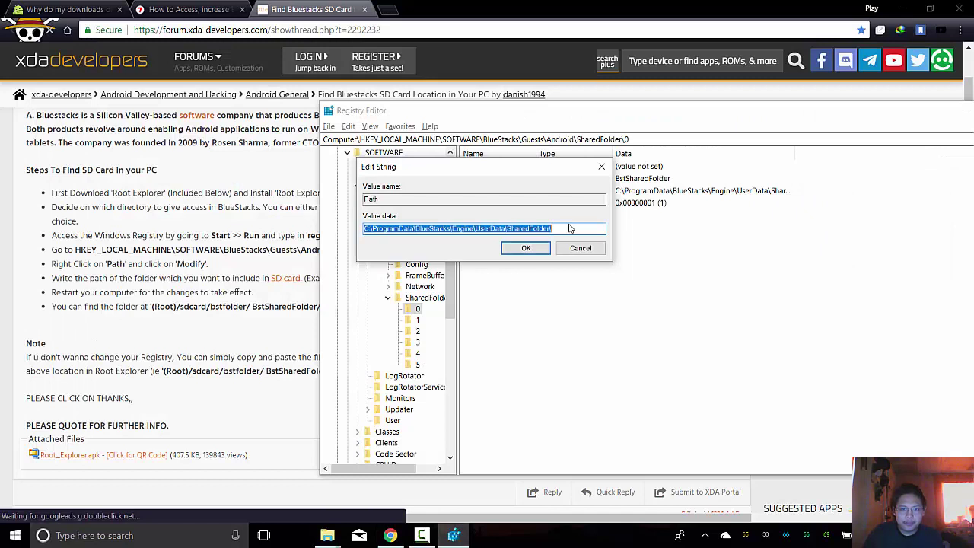
{"action": "right_click", "coordinate": [568, 228]}
{"action": "left_click", "coordinate": [515, 279]}
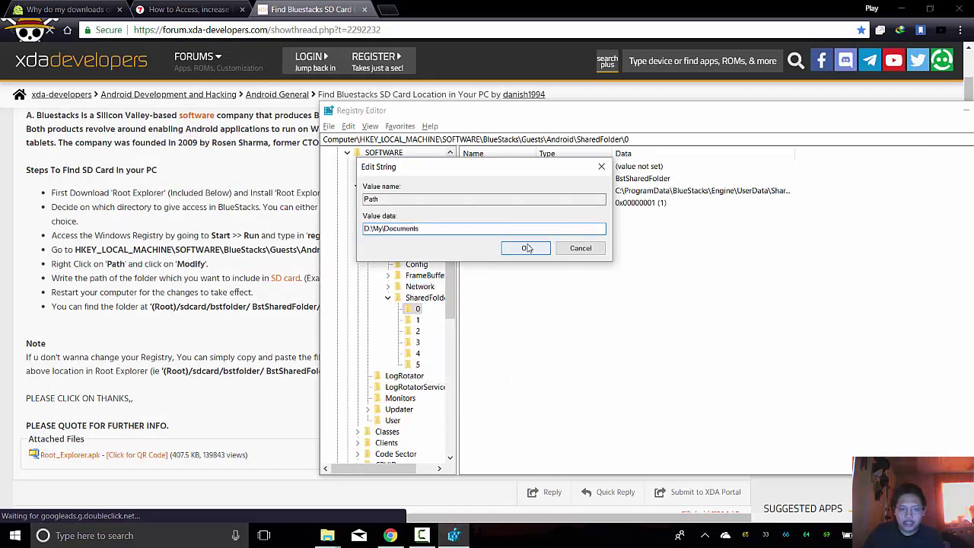
{"action": "left_click", "coordinate": [526, 249]}
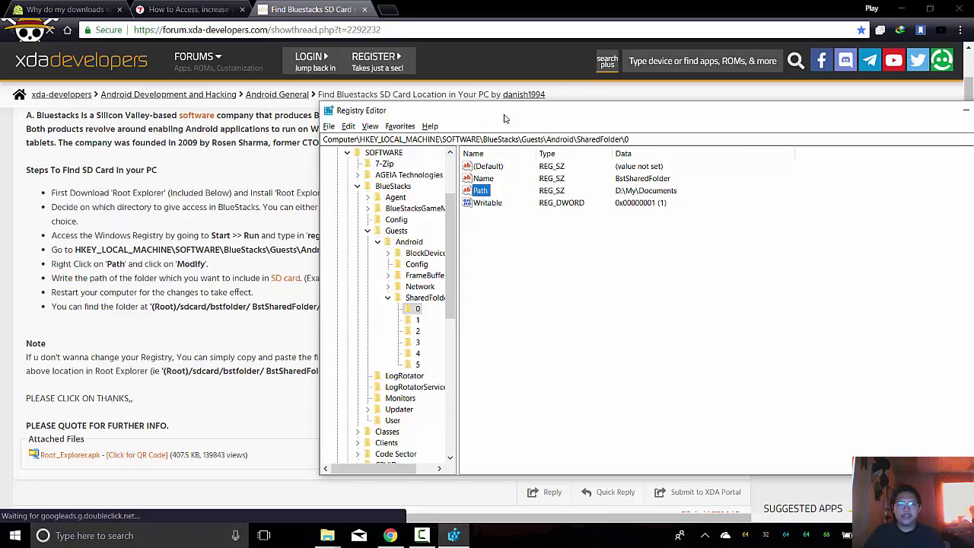
{"action": "left_click_drag", "start_coordinate": [504, 118], "coordinate": [288, 89]}
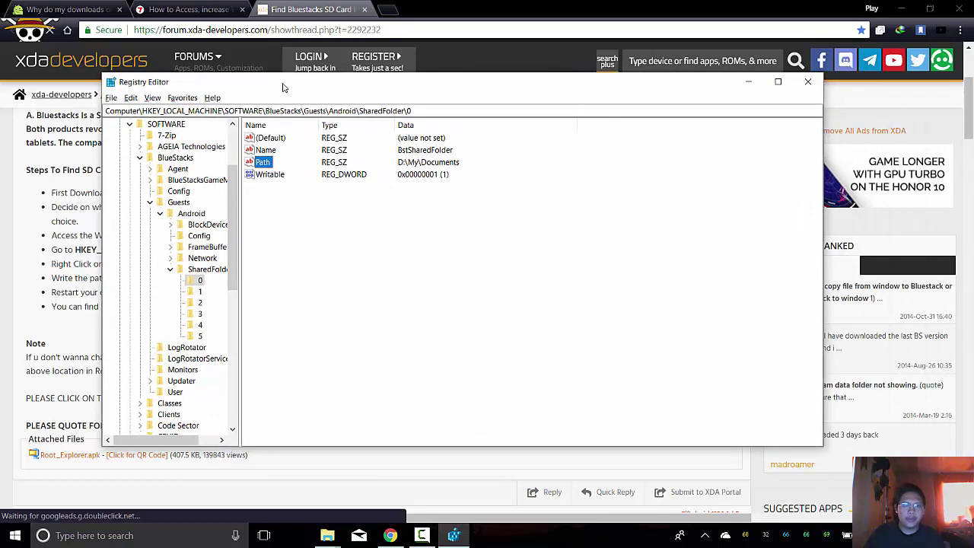
{"action": "left_click", "coordinate": [111, 99]}
{"action": "mouse_move", "coordinate": [213, 97]}
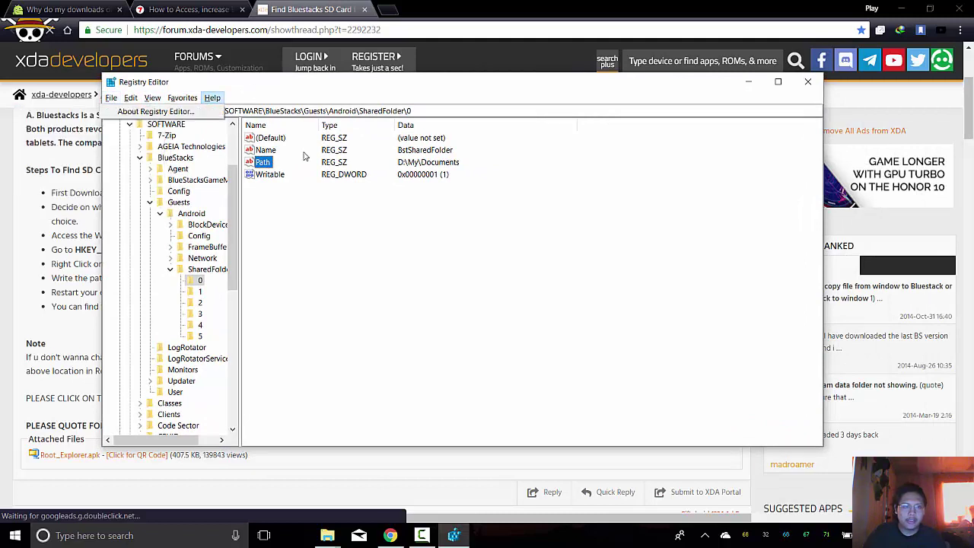
{"action": "left_click", "coordinate": [268, 164]}
{"action": "right_click", "coordinate": [268, 163]}
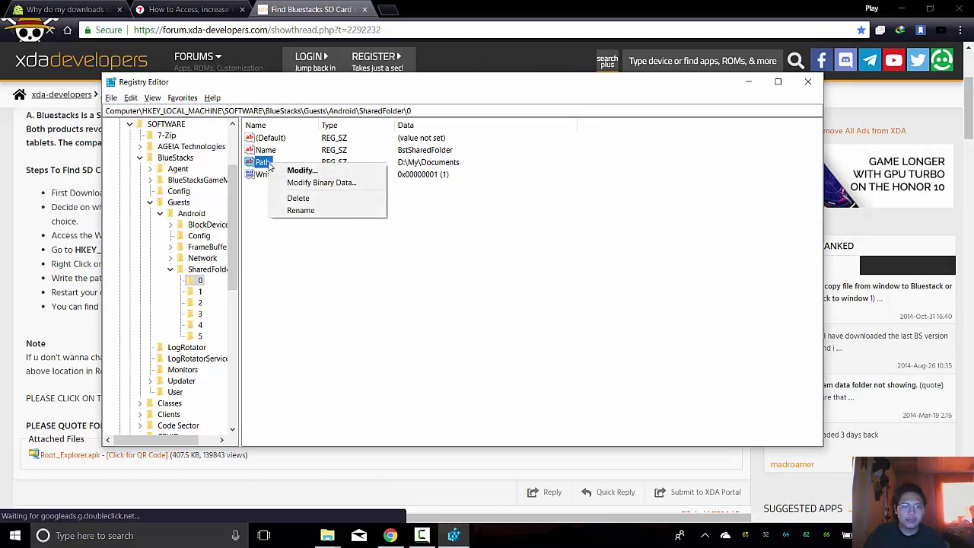
{"action": "left_click", "coordinate": [462, 85]}
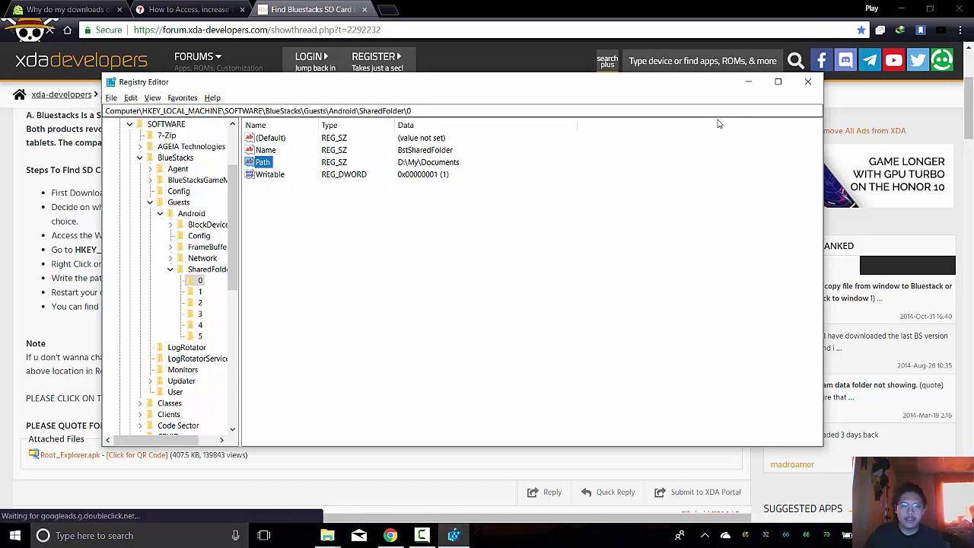
{"action": "left_click", "coordinate": [112, 97]}
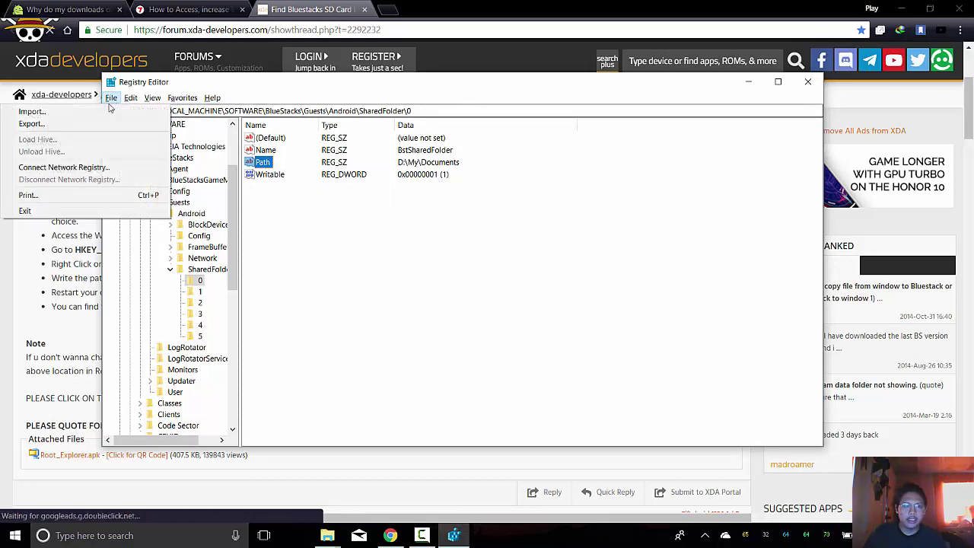
{"action": "left_click", "coordinate": [417, 110]}
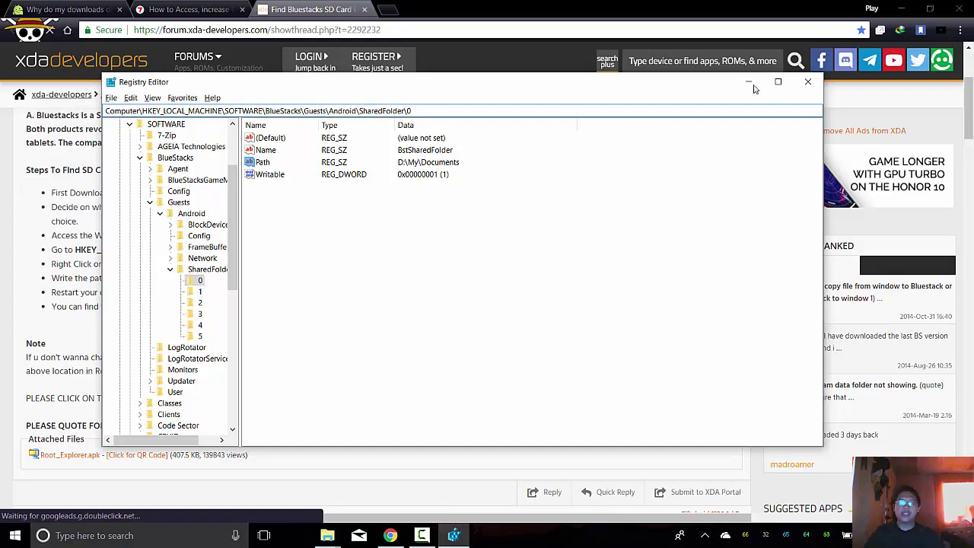
Close Registry Editor and bring Chrome's XDA thread 'Find Bluestacks SD Card Location in Your PC' back to its top
{"action": "left_click", "coordinate": [808, 81]}
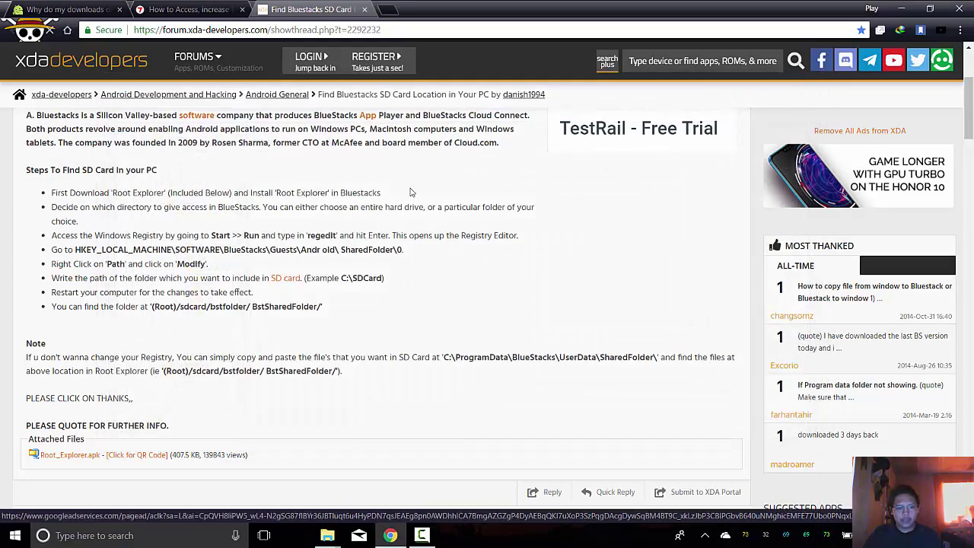
{"action": "key", "text": "ctrl+t"}
{"action": "key", "text": "ctrl+w"}
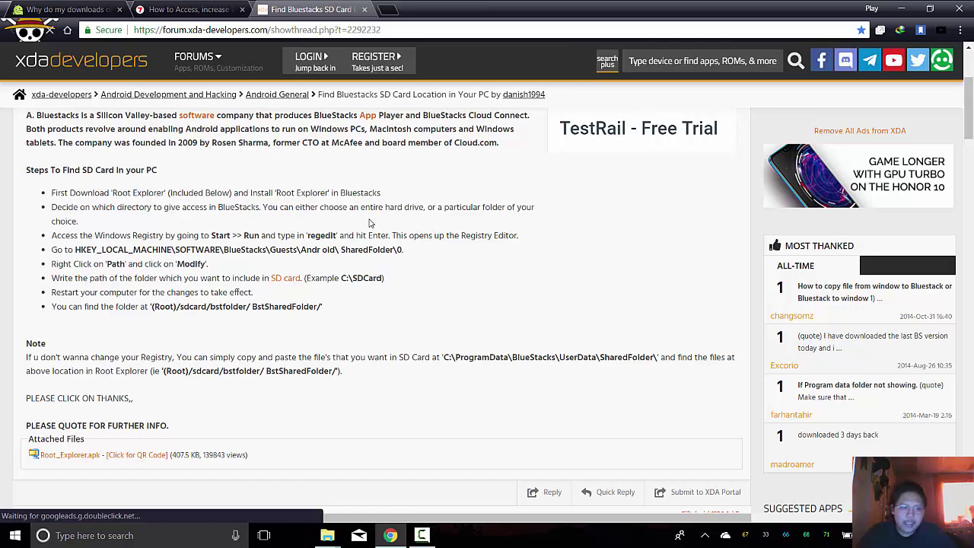
{"action": "scroll", "coordinate": [370, 222], "scroll_direction": "up", "scroll_amount": 3}
{"action": "left_click", "coordinate": [868, 535]}
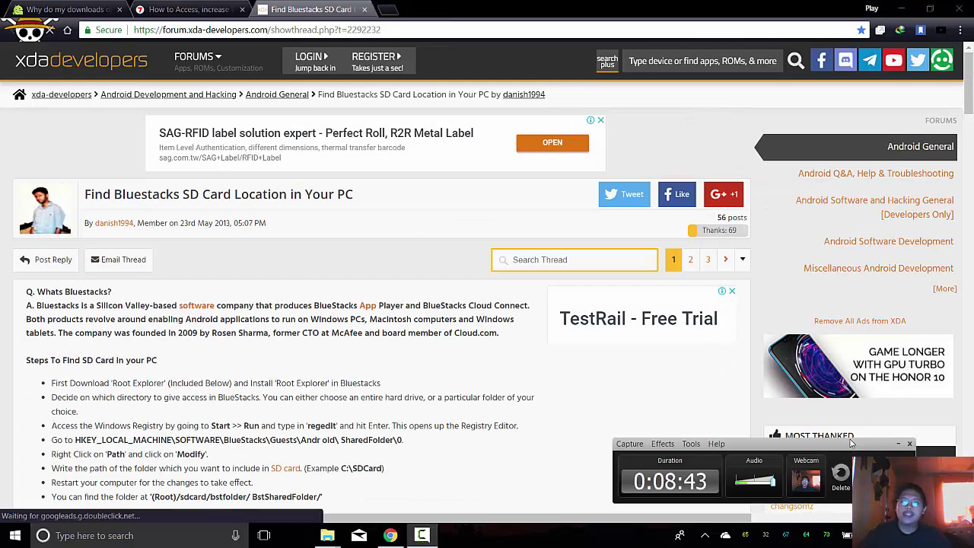